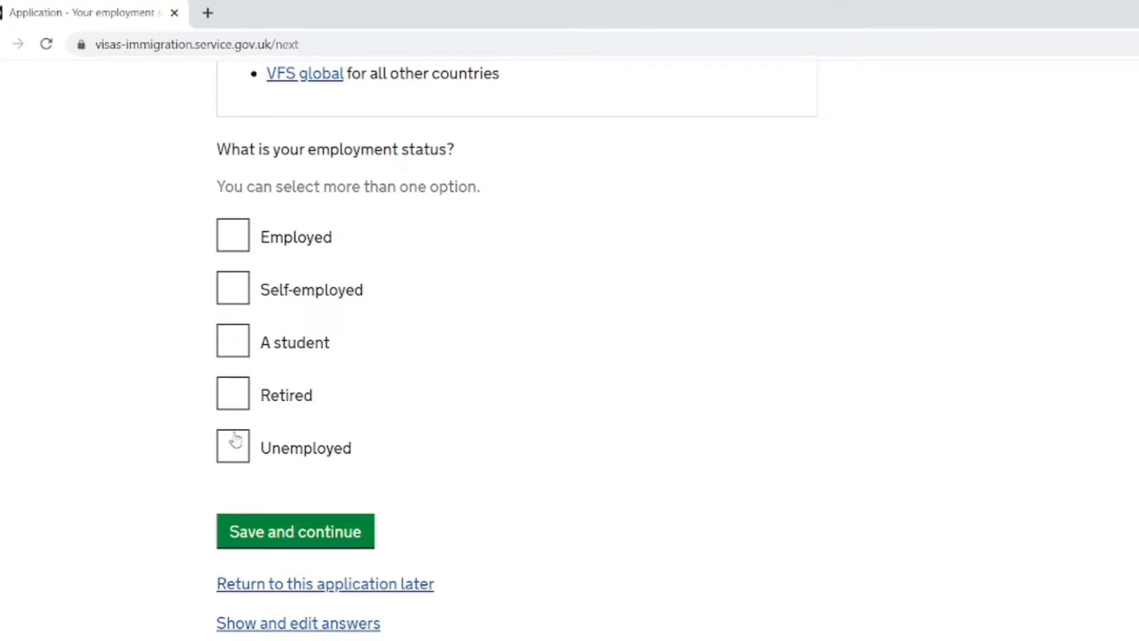
- Save the employment status as Self-employed and enter PROPARITER as the job in the self-employment details
left_click(224, 294)
left_click(275, 534)
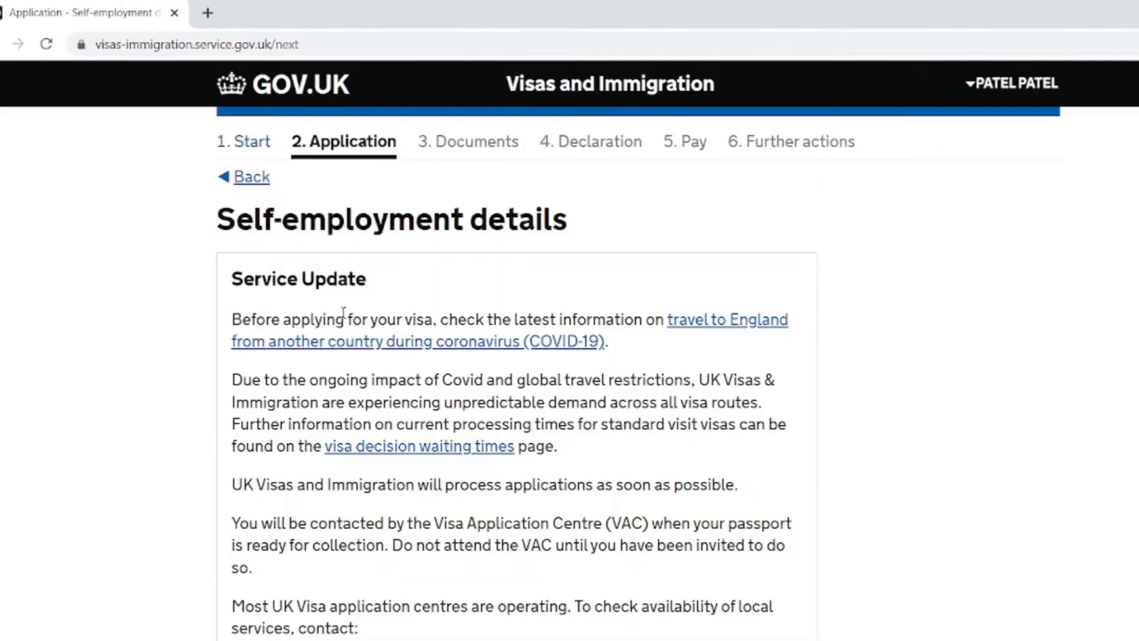
scroll(232, 196, "down", 3)
scroll(232, 196, "down", 7)
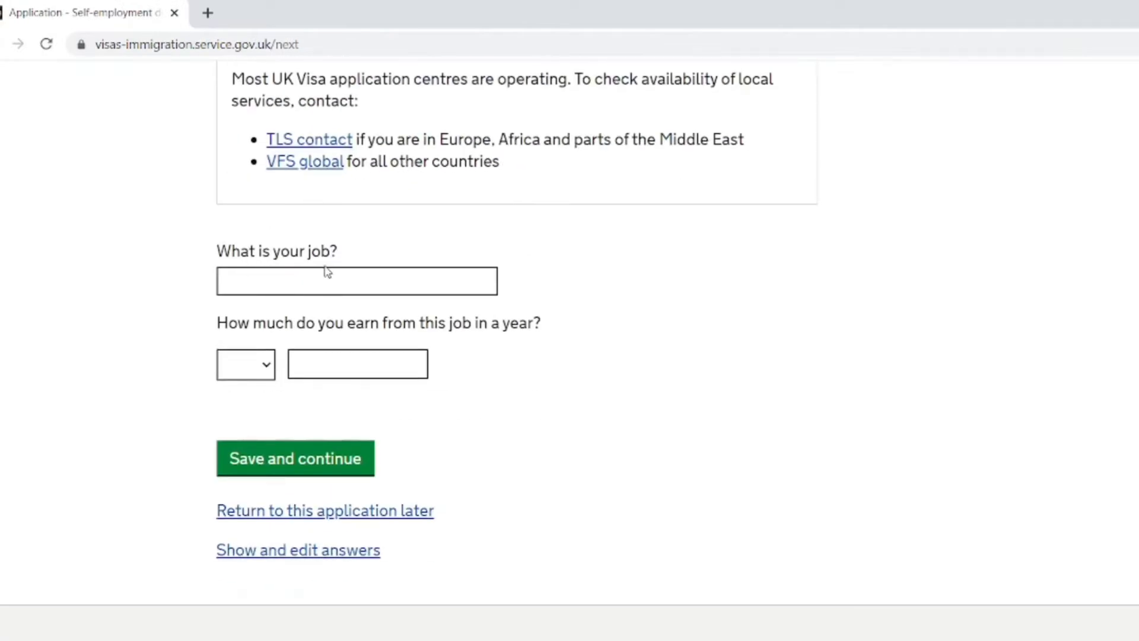
left_click(285, 283)
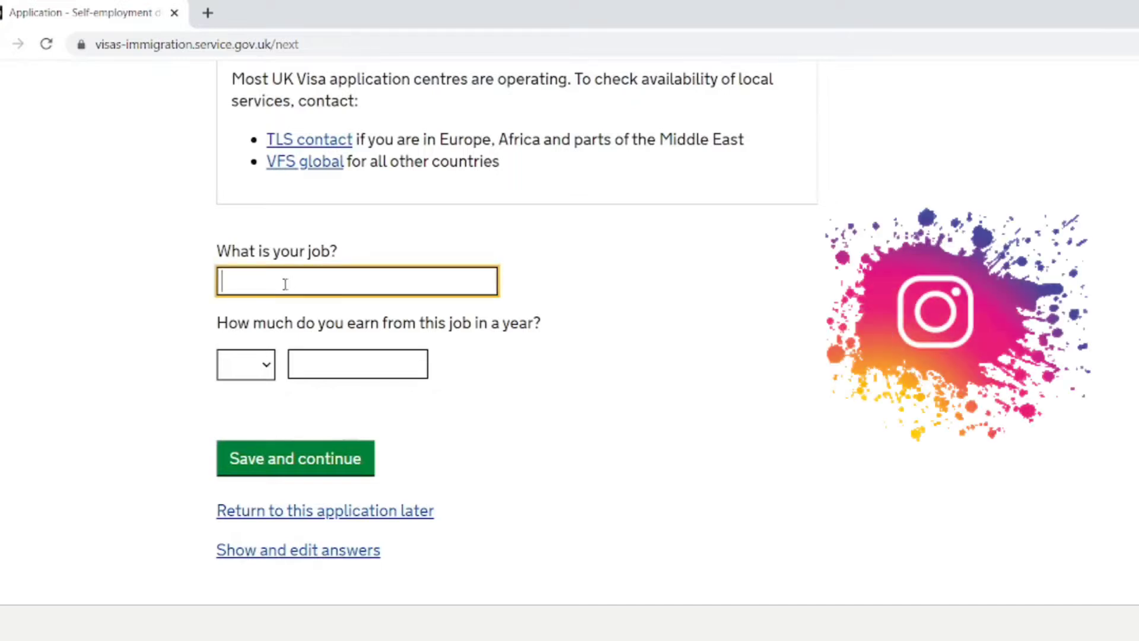
type("PROPARITER")
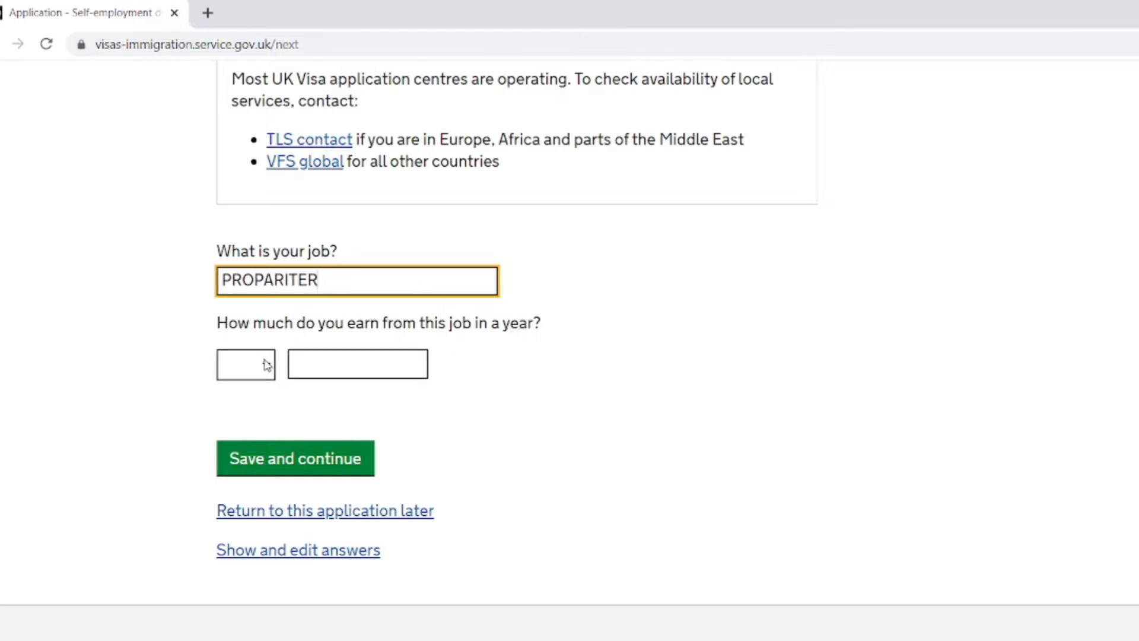
- Set the yearly earnings from this job to 8600 GBP and save the self-employment details
left_click(266, 365)
left_click(238, 412)
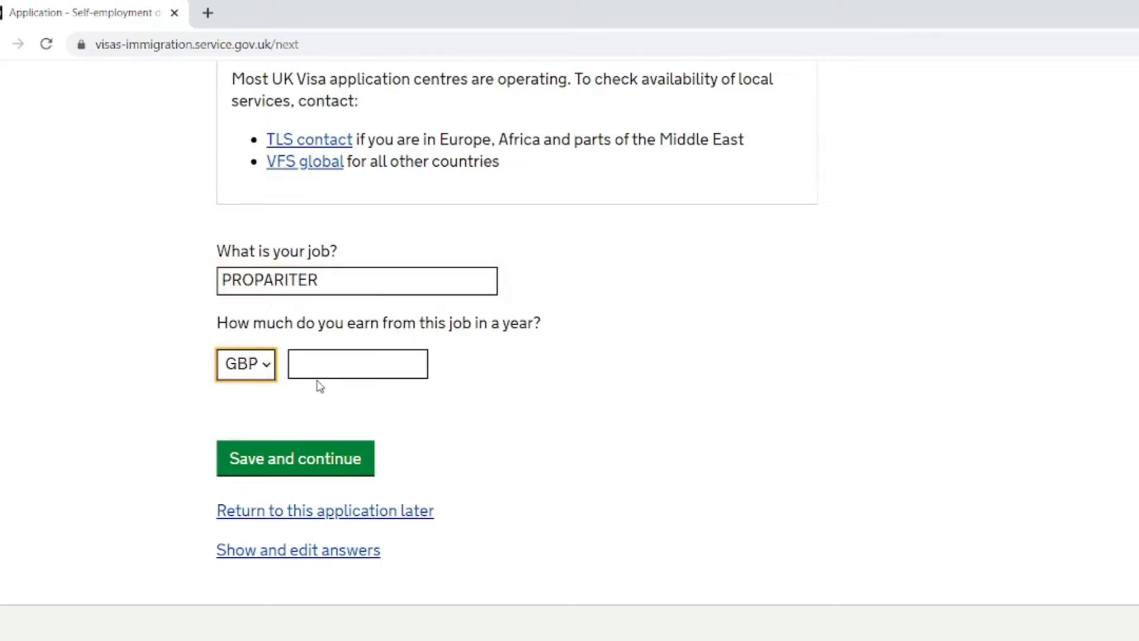
left_click(310, 367)
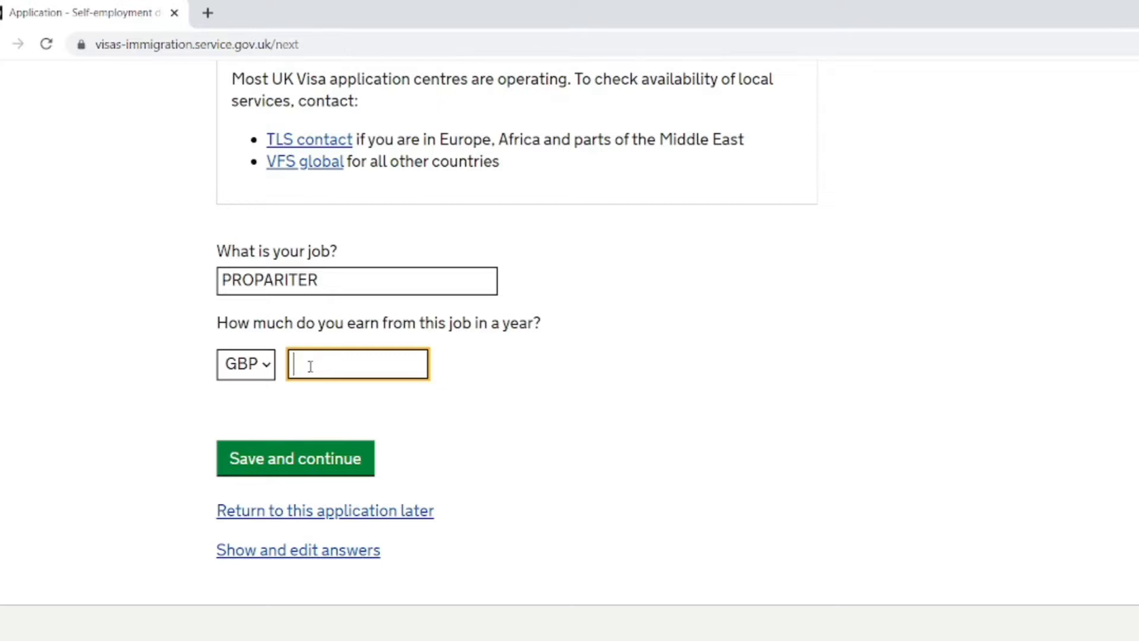
type("8600")
left_click(245, 468)
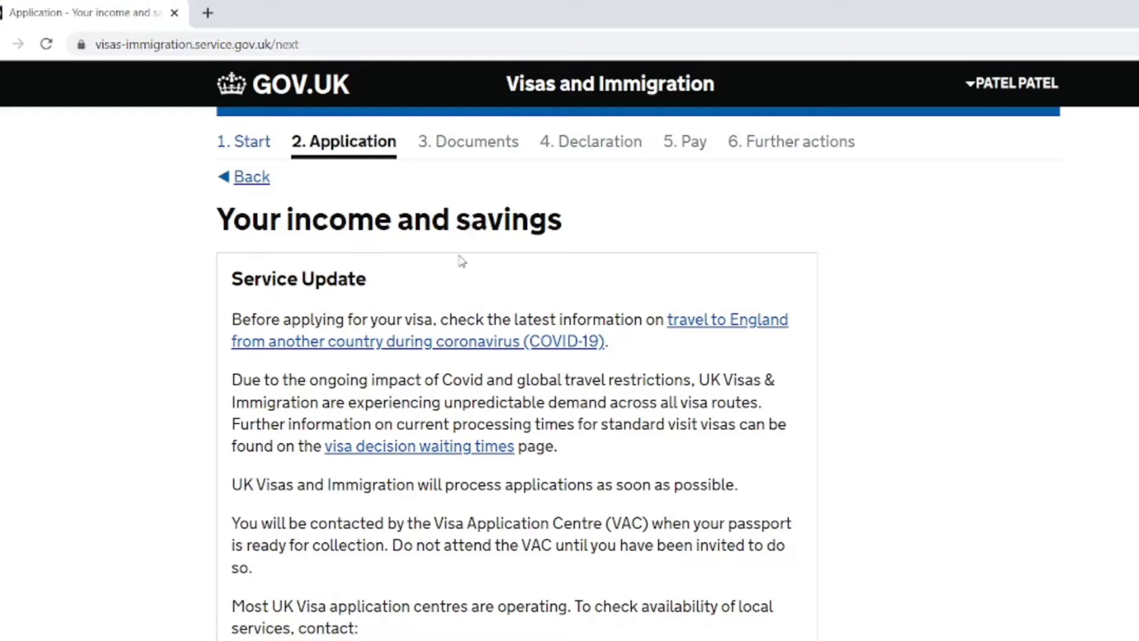
- Declare other regular income from investments, with a yearly total of 2200 GBP
scroll(446, 272, "down", 10)
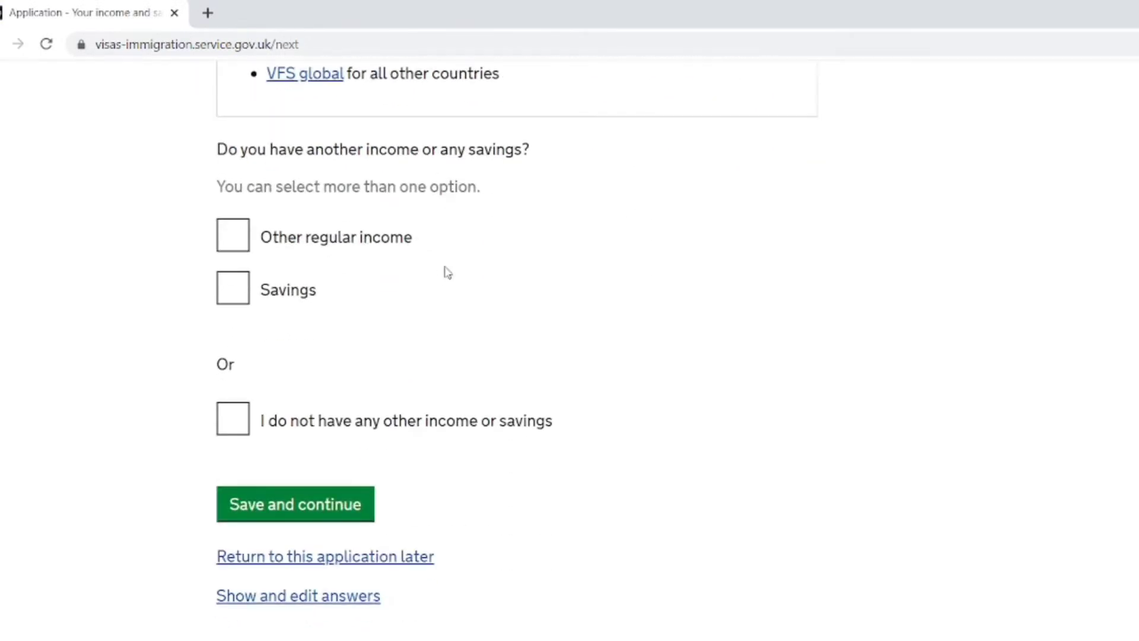
left_click(242, 244)
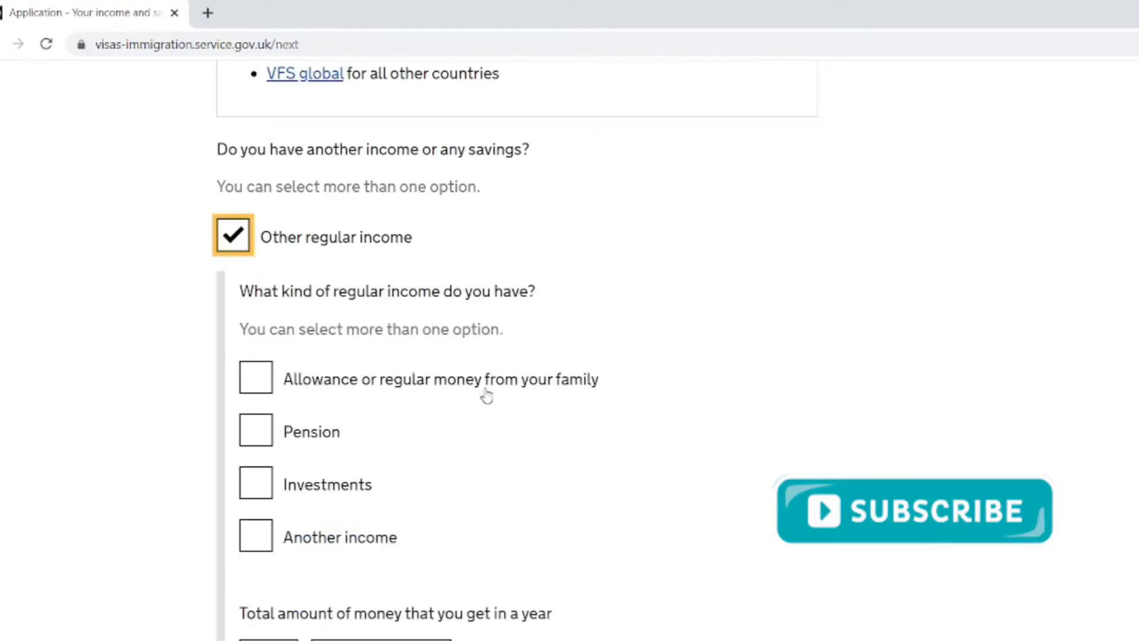
left_click(255, 482)
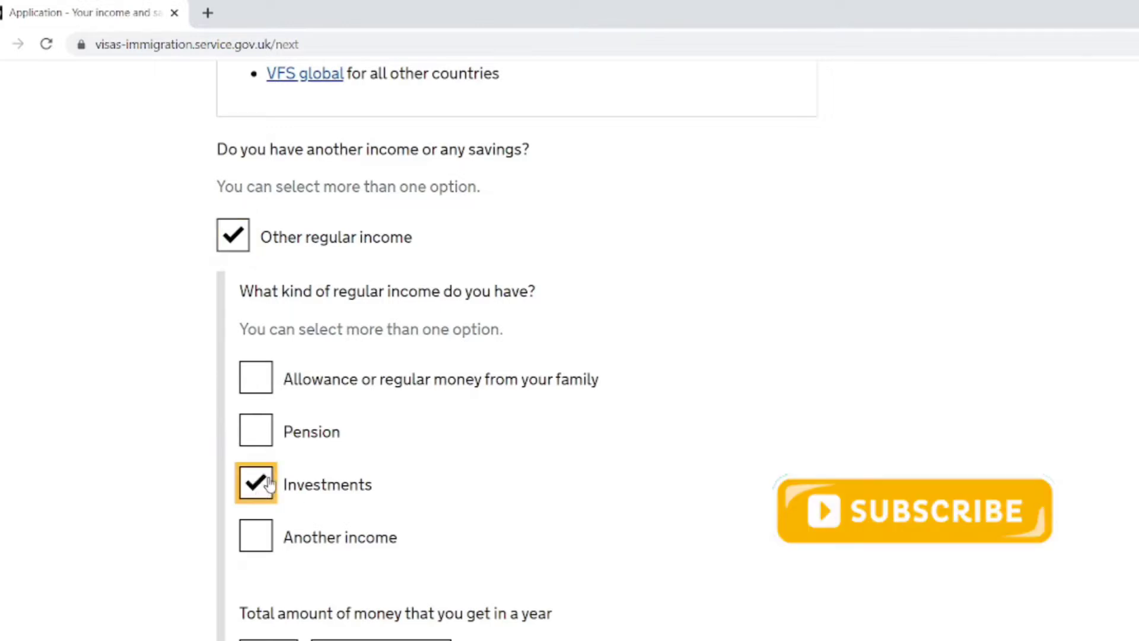
scroll(293, 460, "down", 3)
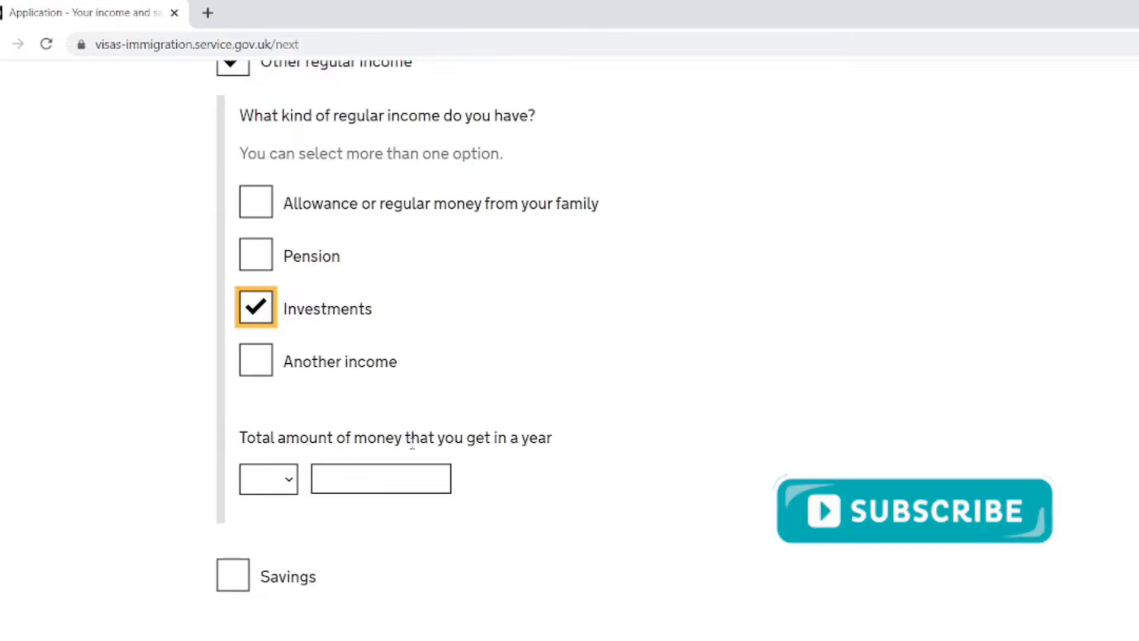
left_click(280, 483)
left_click(276, 530)
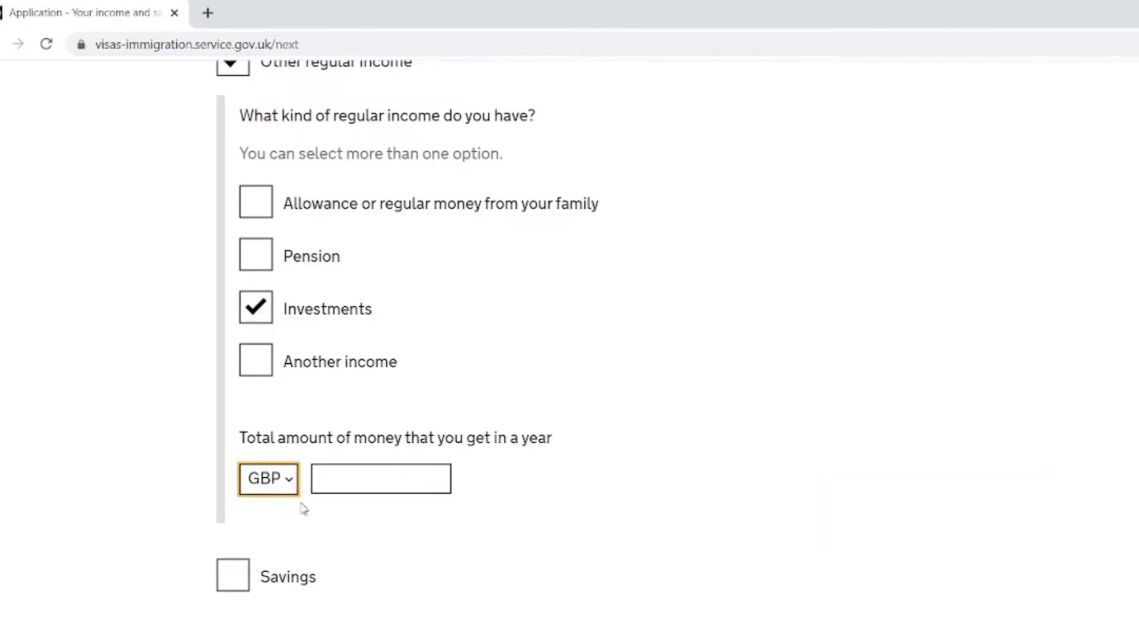
left_click(341, 484)
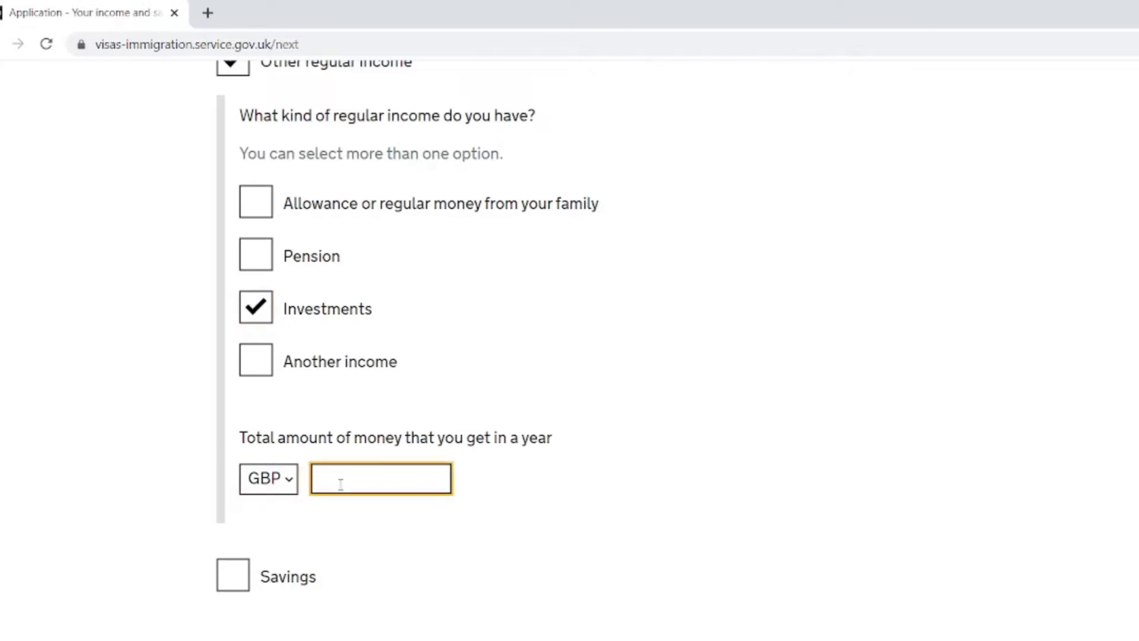
type("2200")
- Declare savings of 4200 GBP, review the income and savings answers, and save them
scroll(320, 493, "down", 1)
left_click(241, 497)
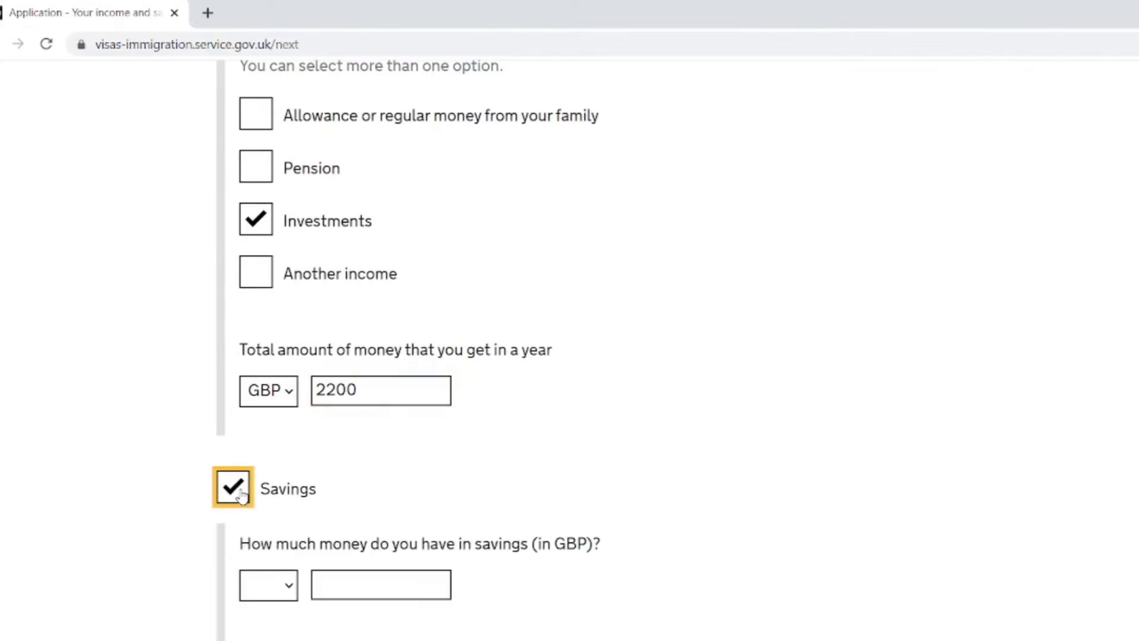
scroll(295, 457, "down", 3)
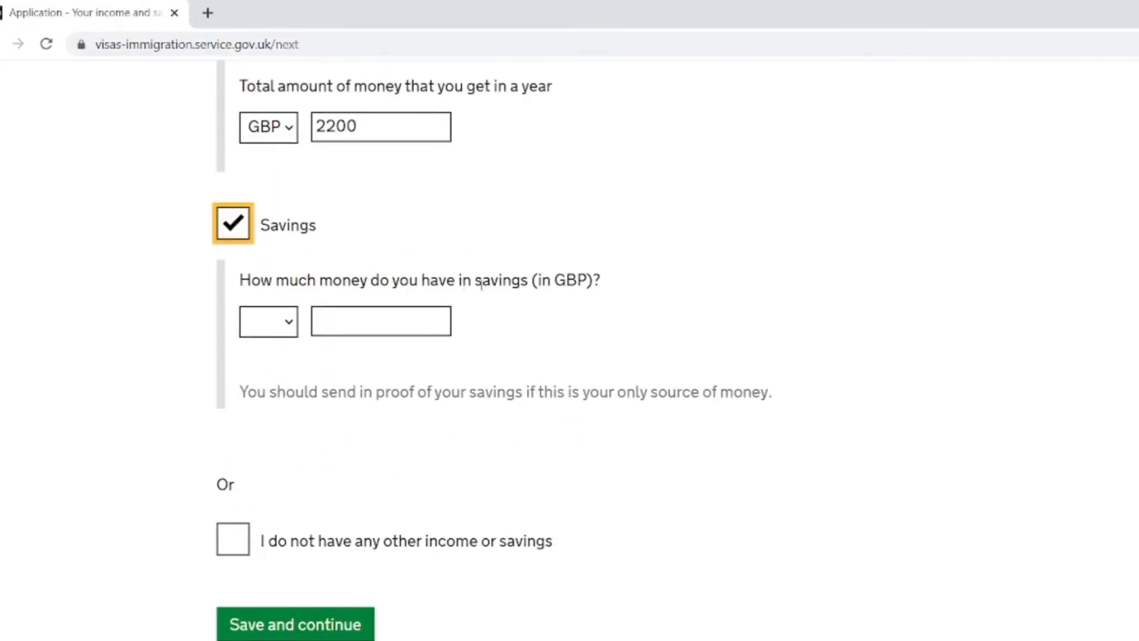
left_click(288, 322)
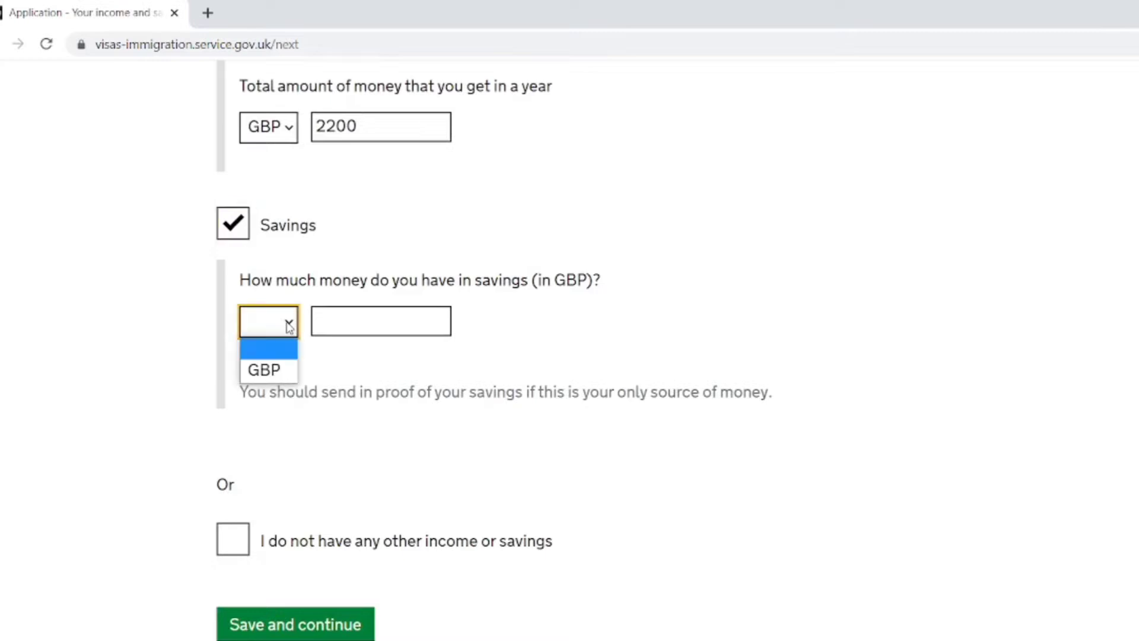
left_click(278, 374)
left_click(351, 318)
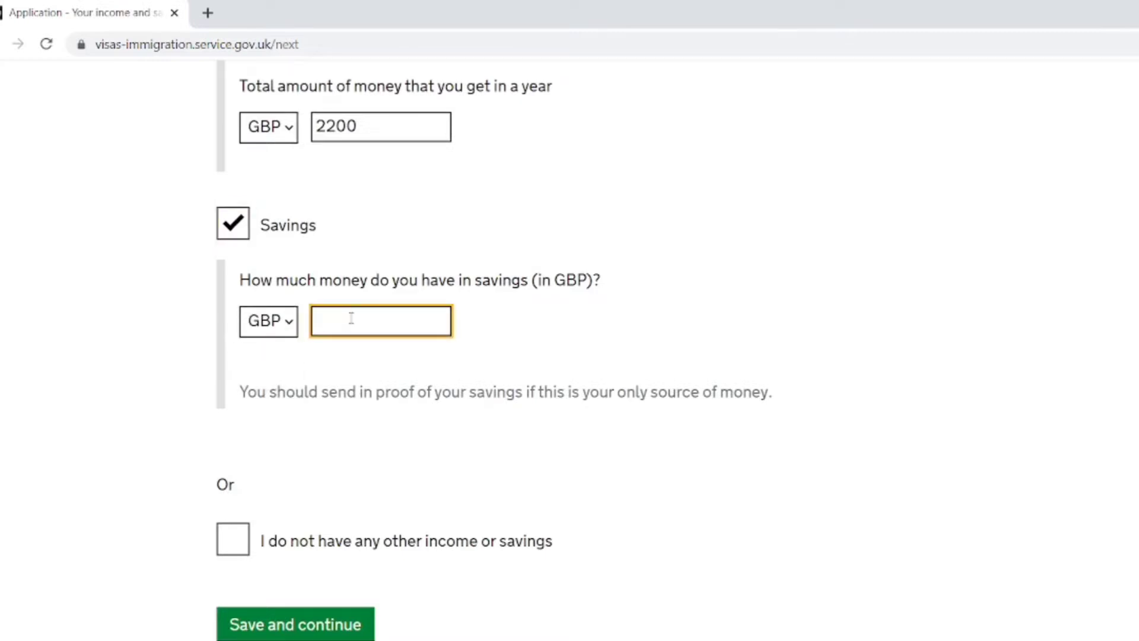
type("4200")
scroll(350, 320, "down", 4)
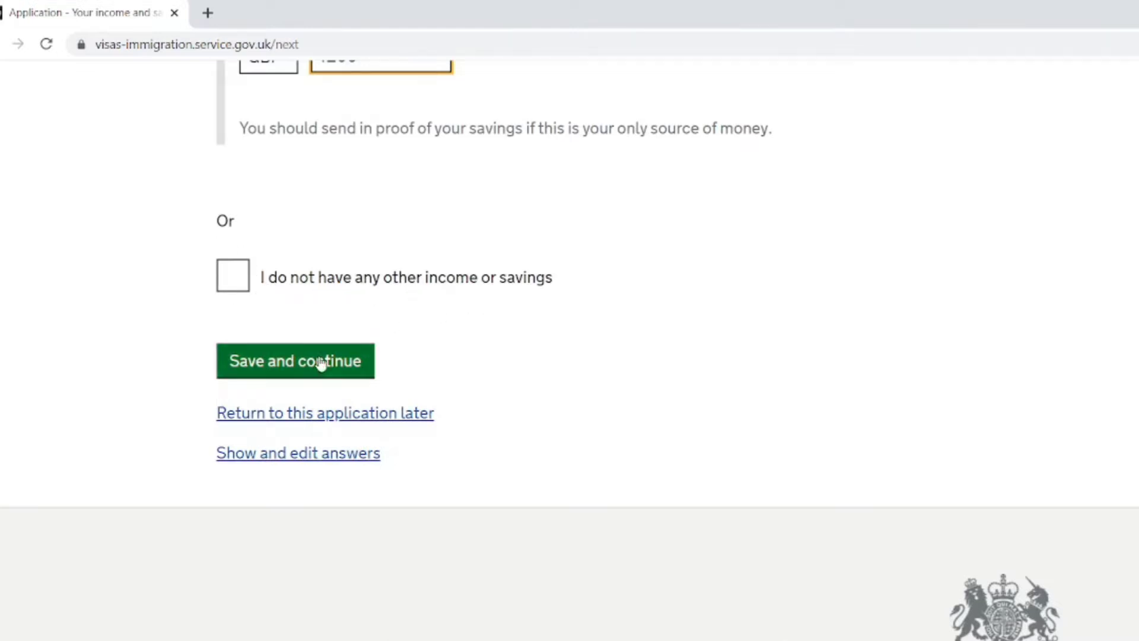
scroll(273, 215, "up", 8)
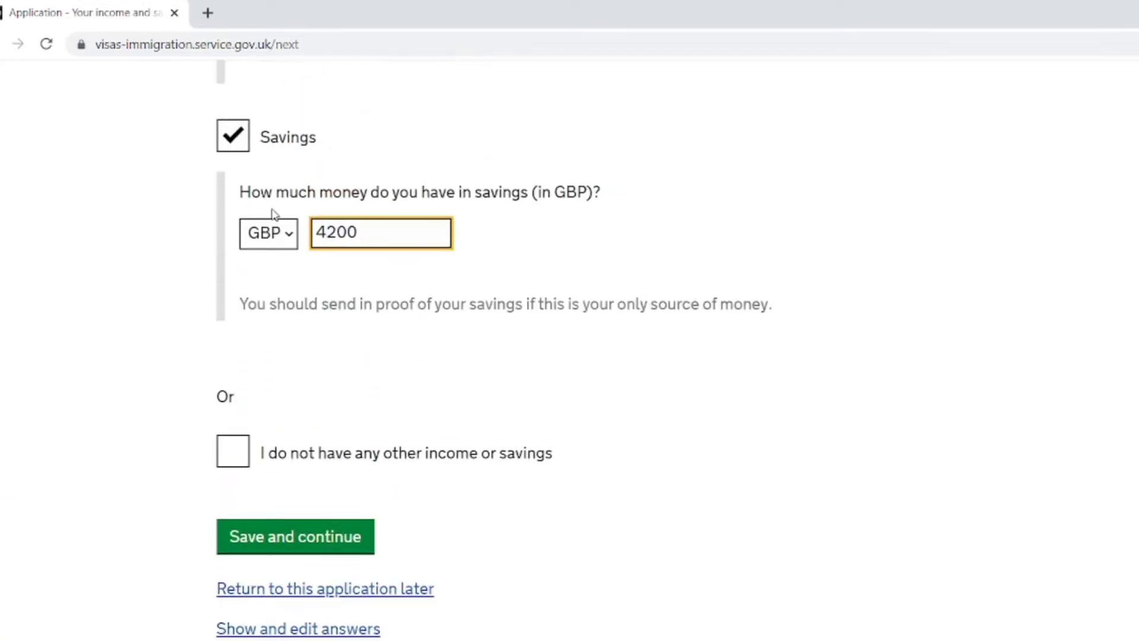
scroll(274, 215, "up", 6)
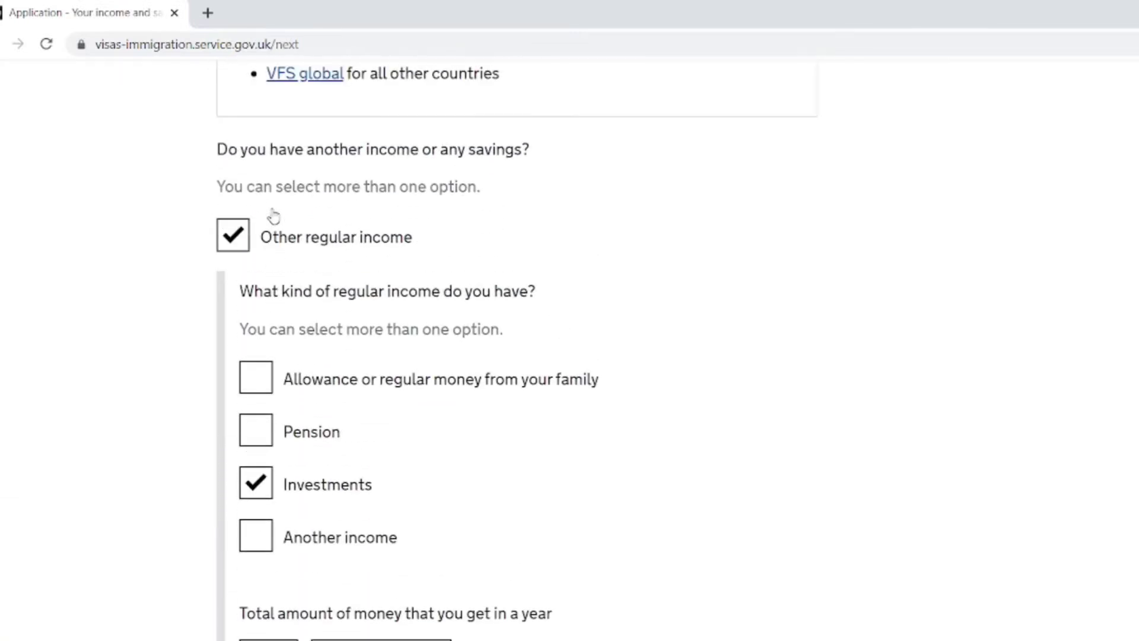
scroll(285, 260, "down", 14)
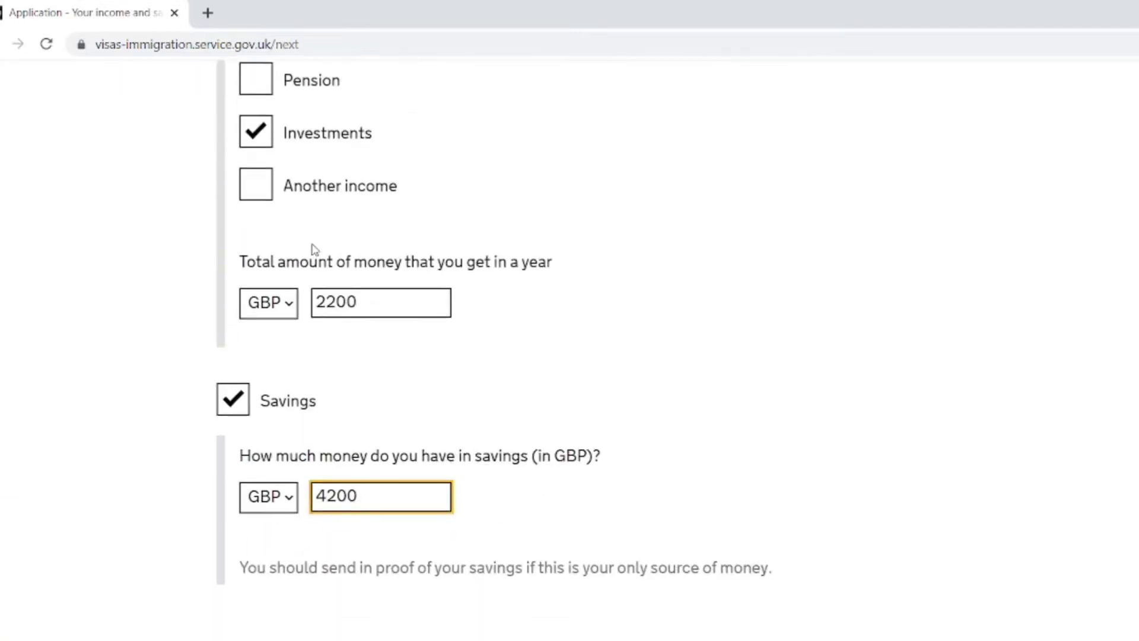
left_click(293, 371)
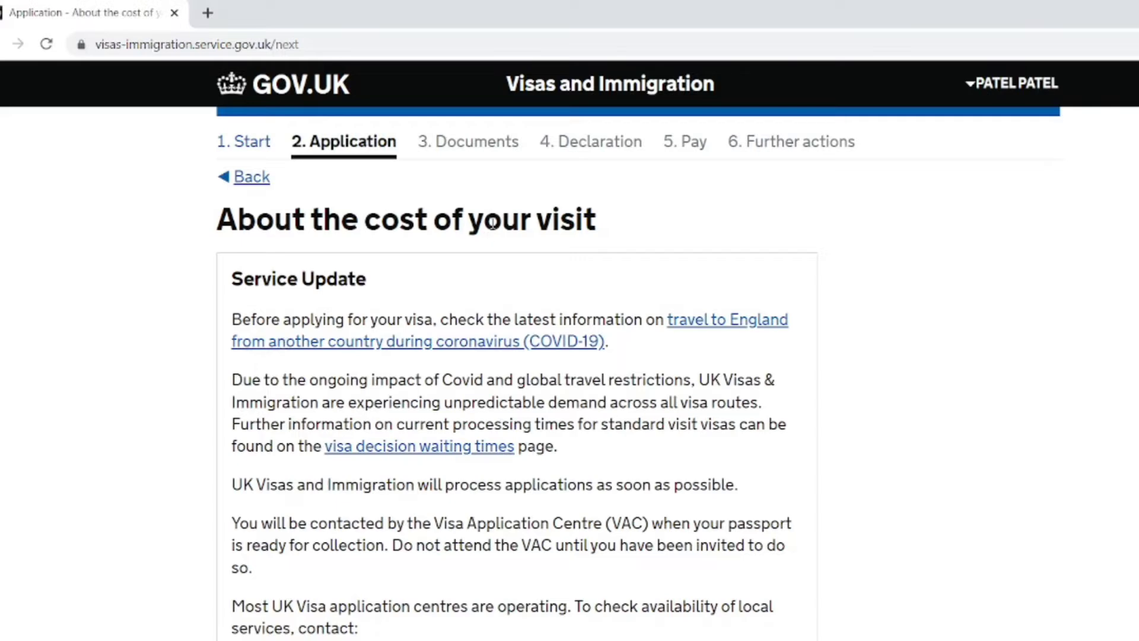
- Enter 1400 GBP as the money personally planned for spending on the UK visit
scroll(506, 219, "down", 10)
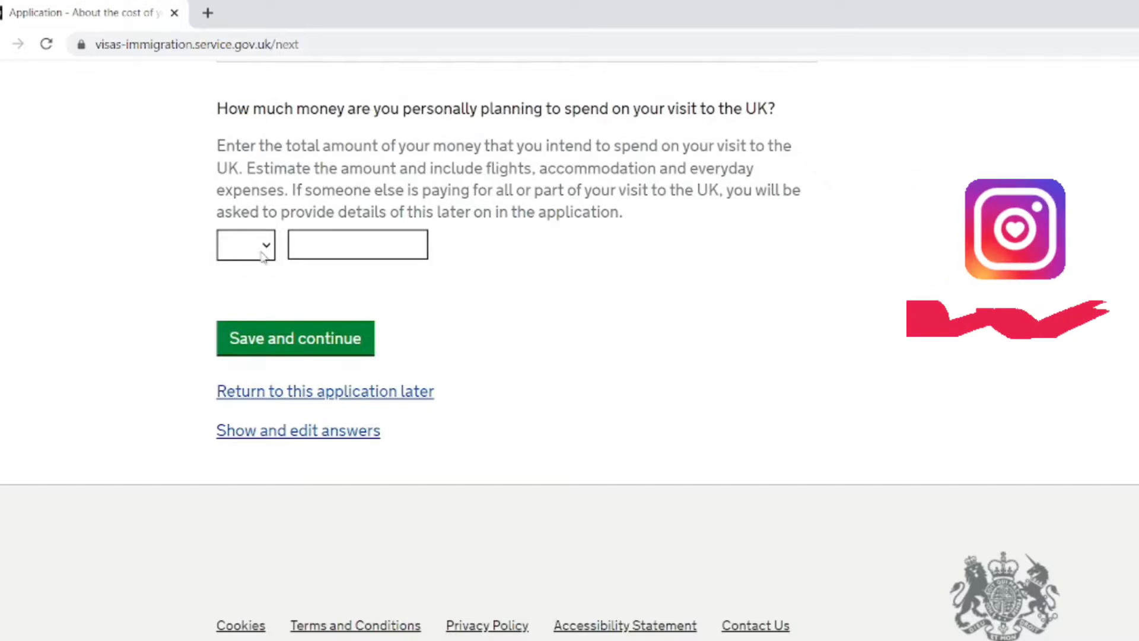
left_click(259, 249)
left_click(240, 293)
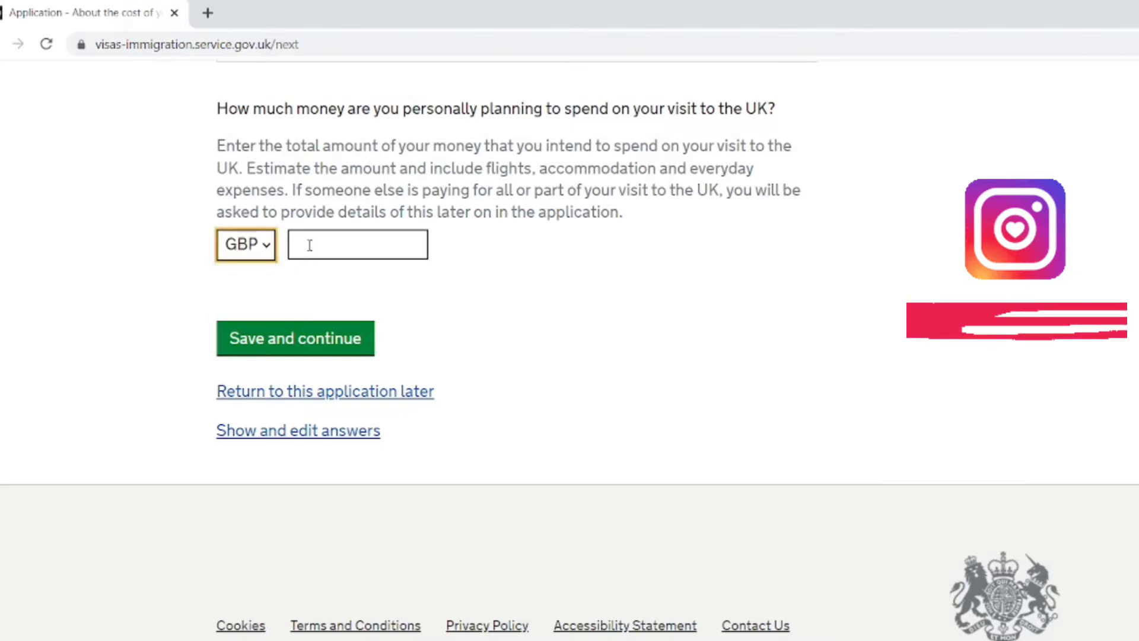
left_click(309, 245)
type("1")
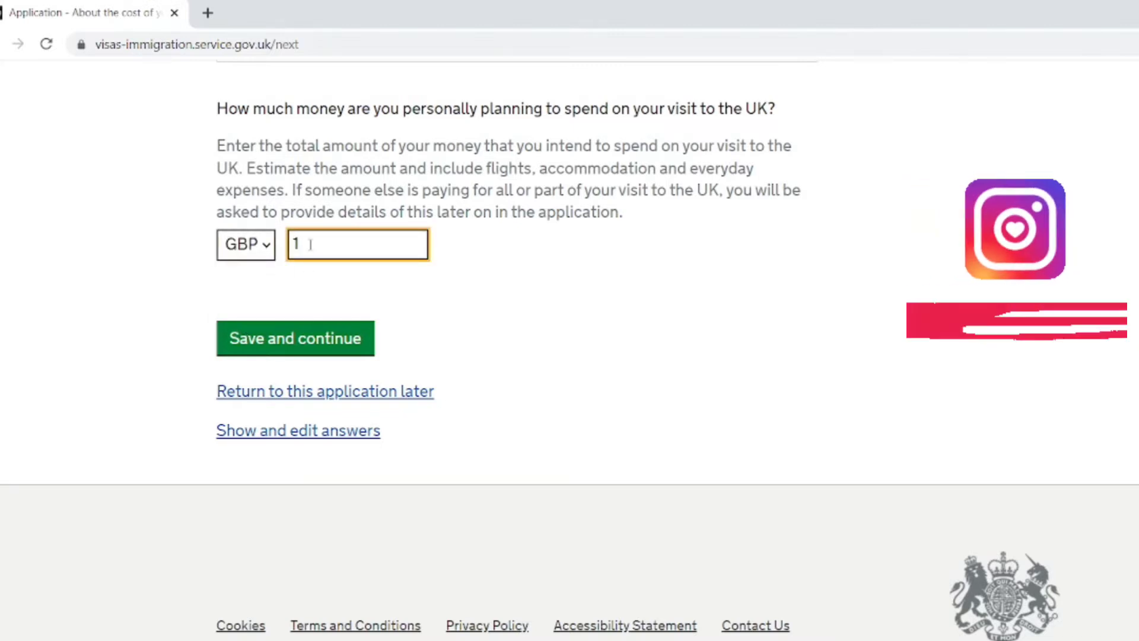
type("400")
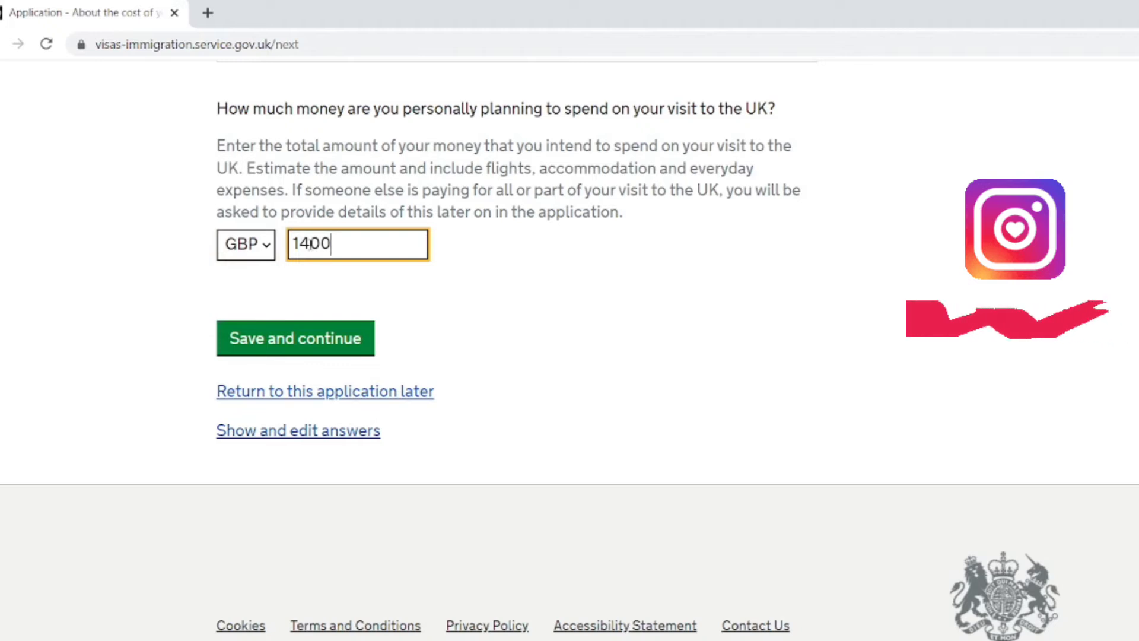
- Change the planned spending on the UK visit to 1100 GBP
key("BackSpace")
key("BackSpace")
key("BackSpace")
type("2")
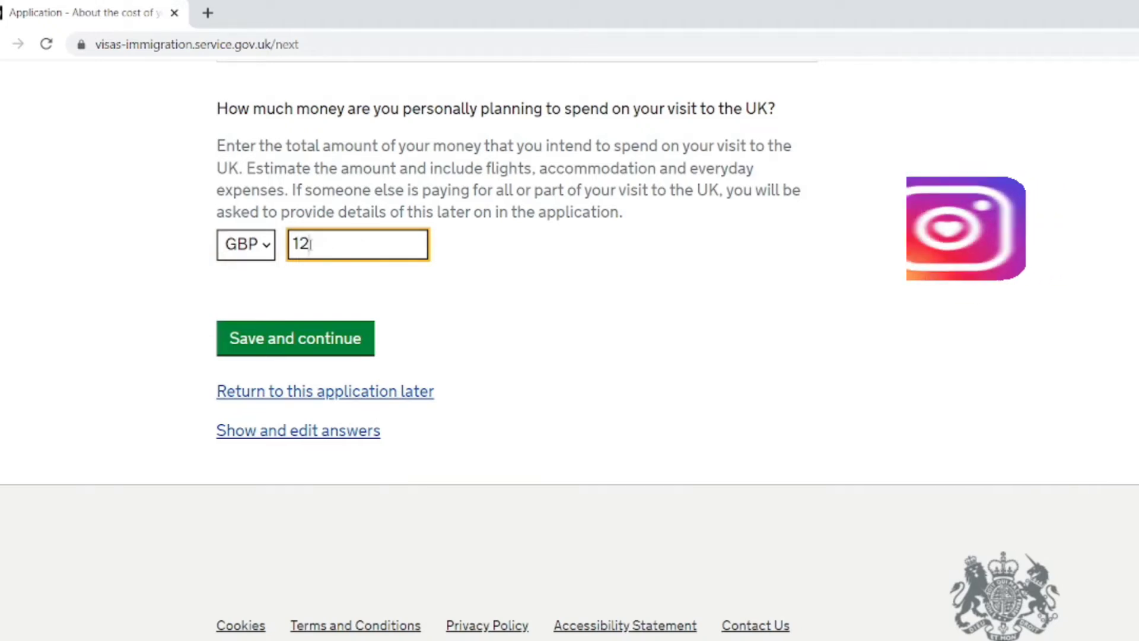
key("BackSpace")
type("100")
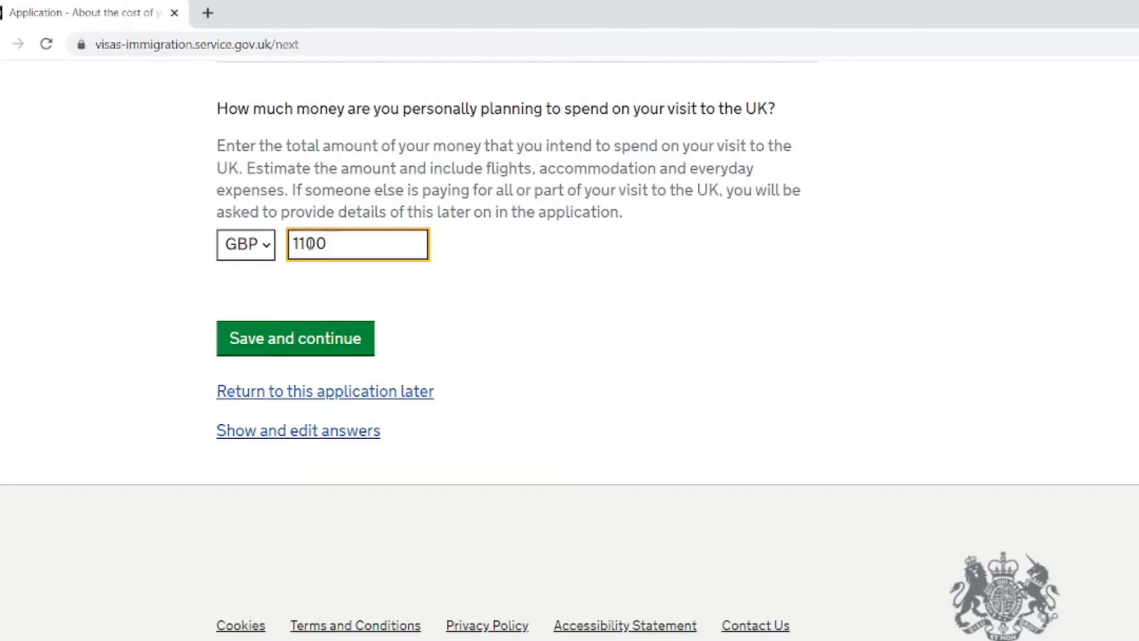
- Set the planned UK visit spending back to 1400 GBP and save the visit cost answer
key("BackSpace")
key("BackSpace")
key("BackSpace")
type("400")
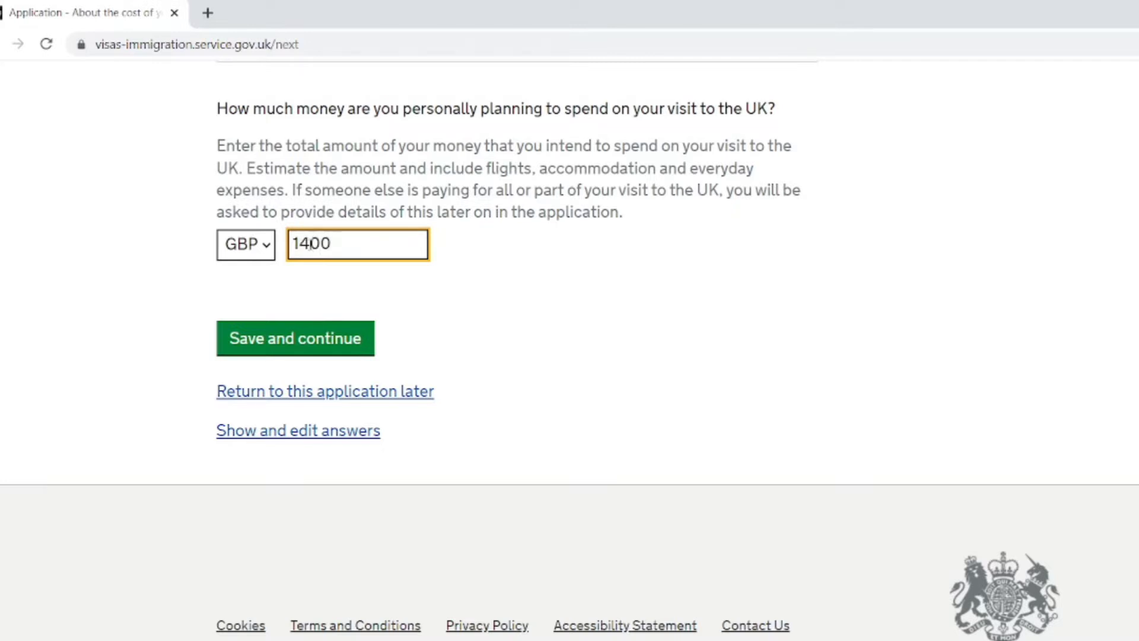
left_click(302, 333)
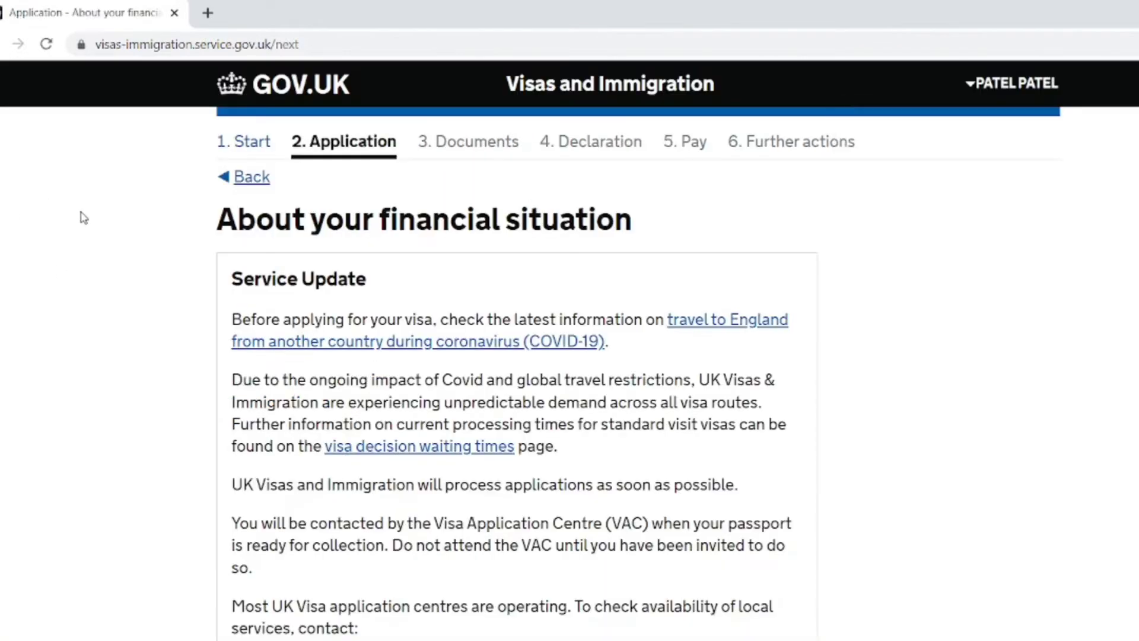
- Enter 465 GBP as the total amount of money spent each month and save the answer
scroll(425, 234, "down", 9)
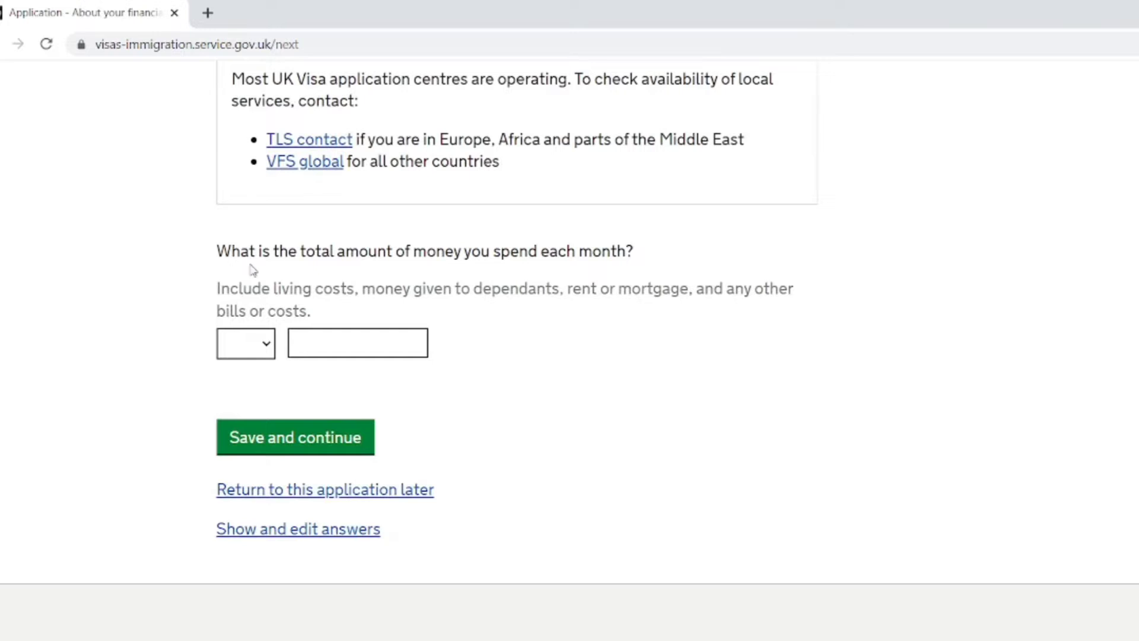
scroll(250, 267, "up", 9)
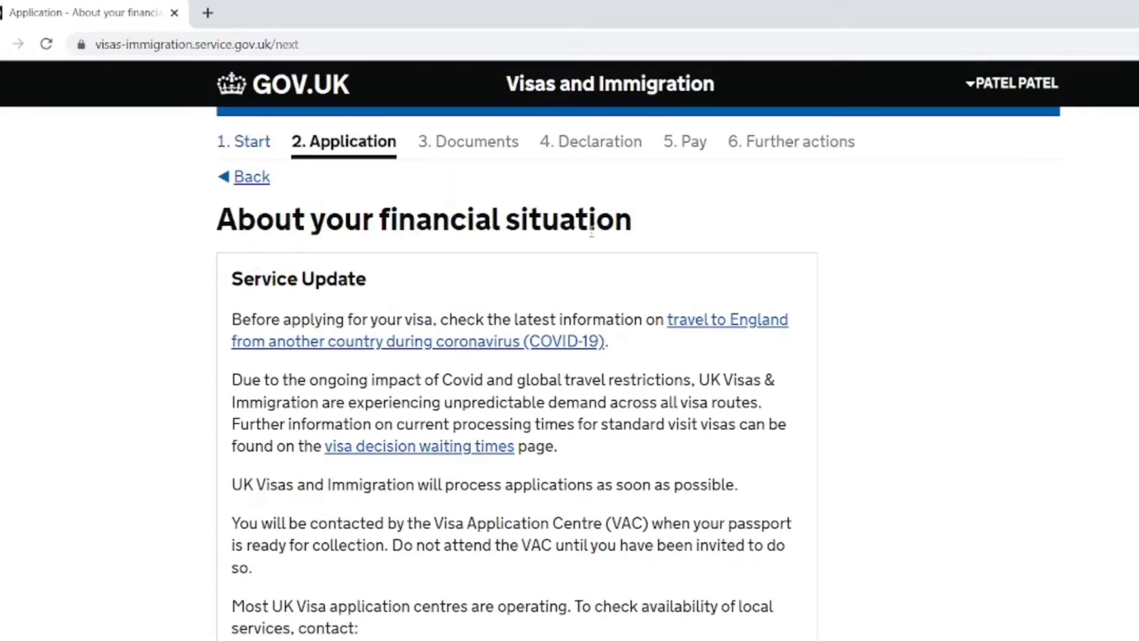
scroll(593, 230, "down", 9)
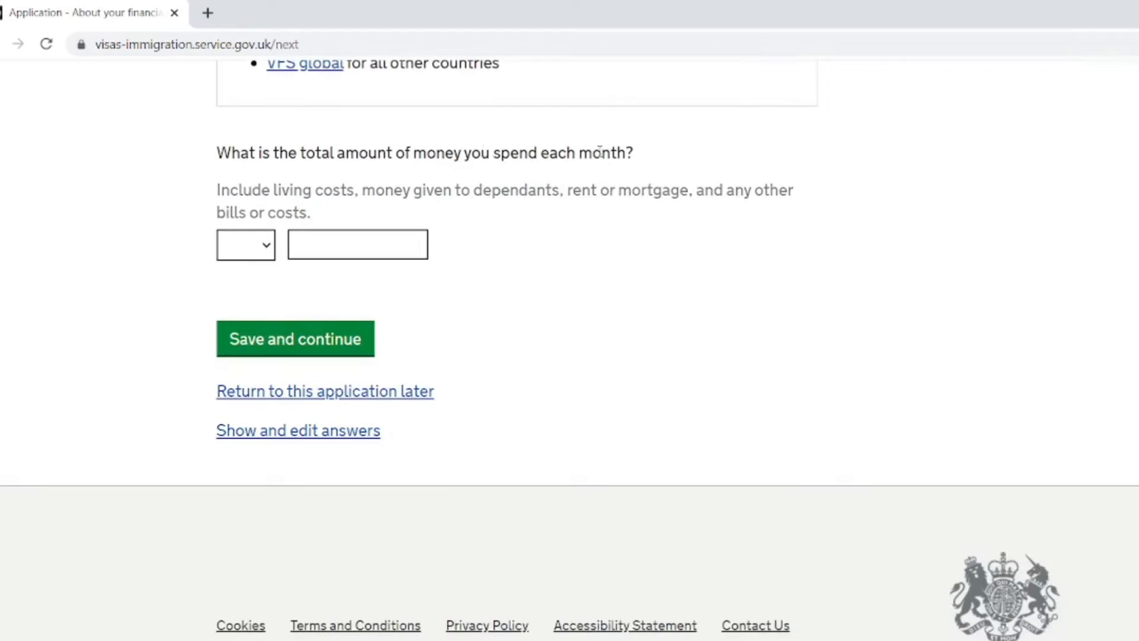
left_click(265, 245)
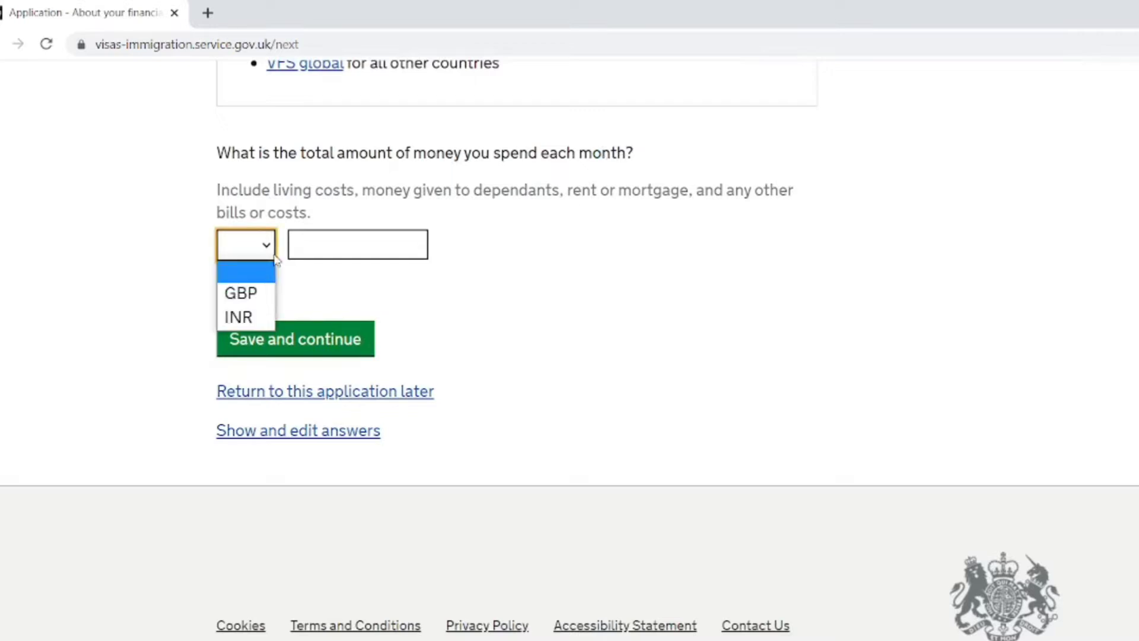
left_click(237, 293)
left_click(321, 247)
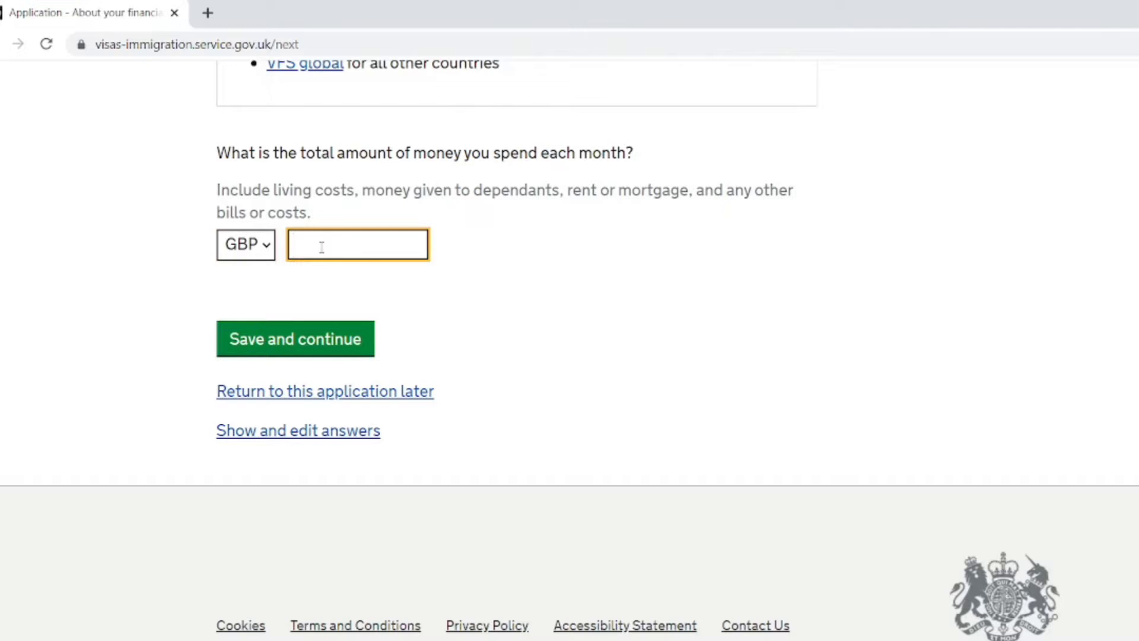
type("400")
key("BackSpace")
key("BackSpace")
type("65")
left_click(290, 342)
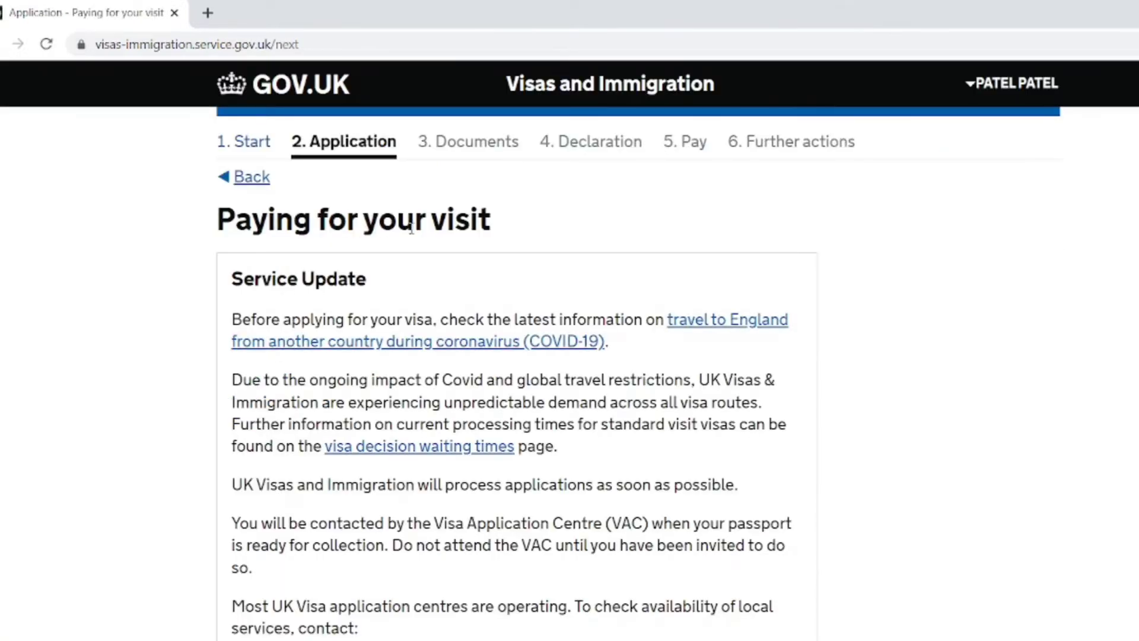
- Answer No to whether anyone will be paying towards the cost of the visit, and save the answer
scroll(411, 229, "down", 10)
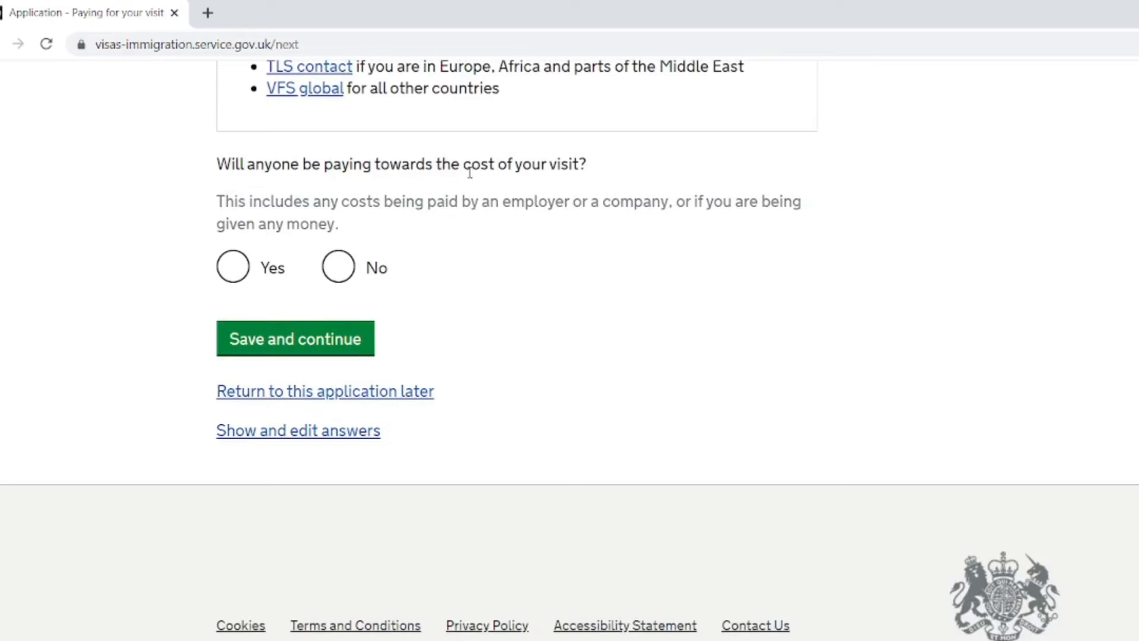
left_click(338, 266)
left_click(289, 343)
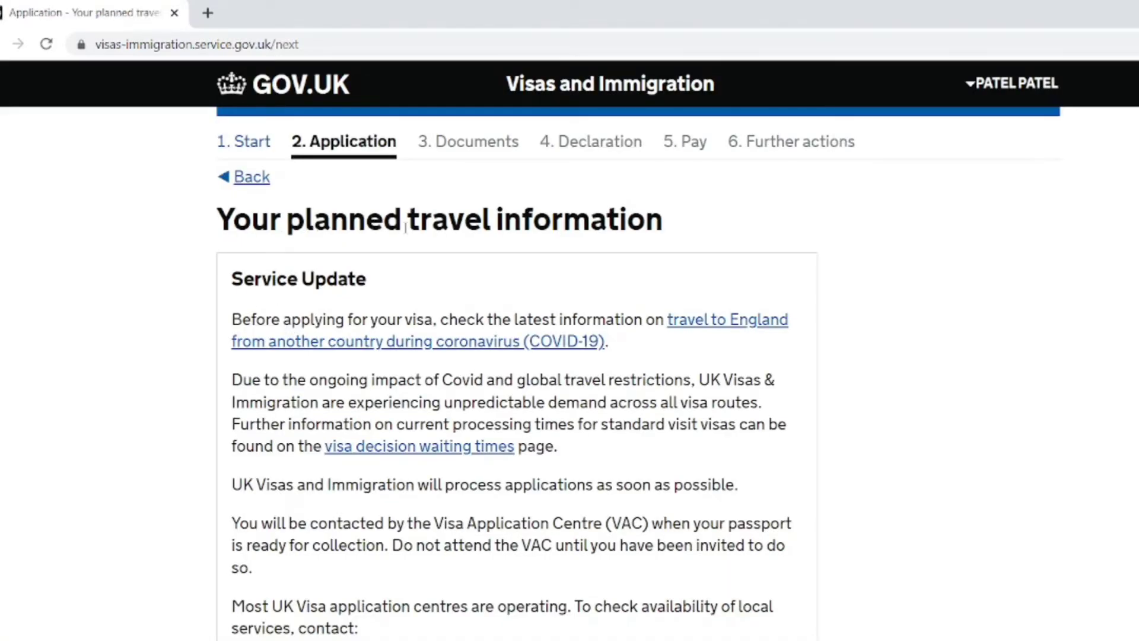
- Give Tourism as the main reason for the UK visit and Tourist as the main holiday reason, saving each answer
scroll(406, 228, "down", 10)
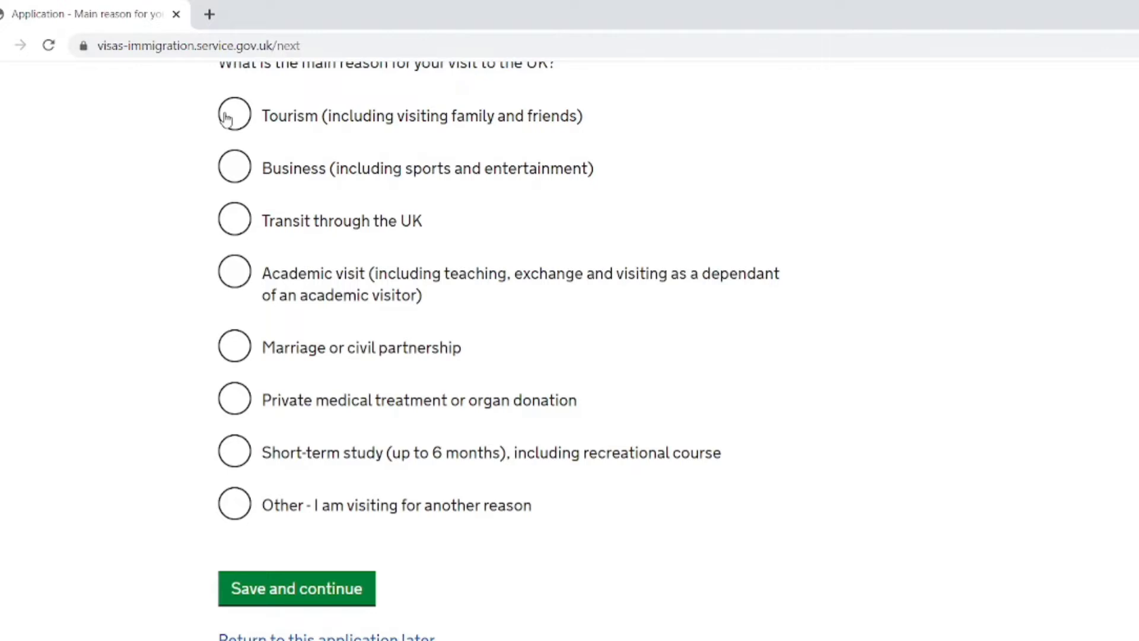
left_click(227, 118)
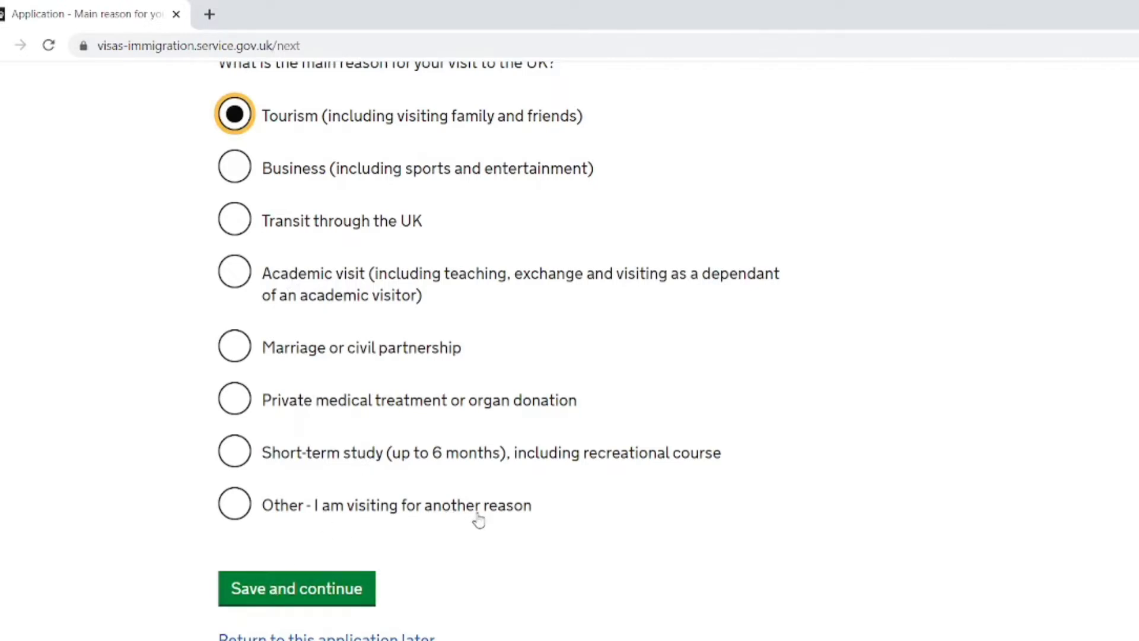
left_click(314, 600)
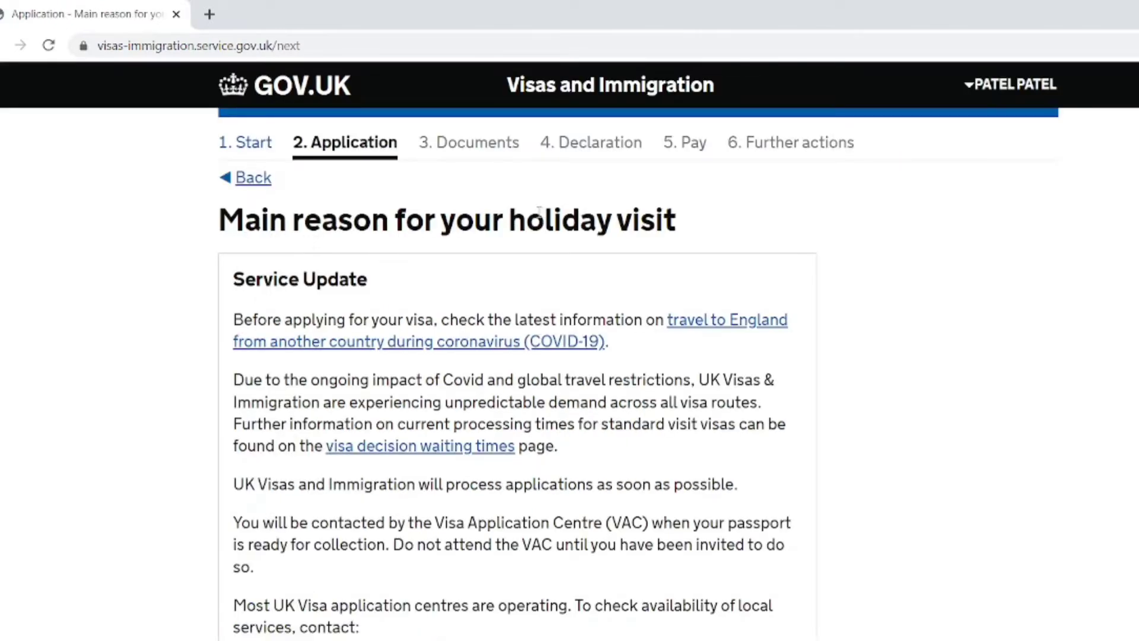
scroll(383, 274, "down", 8)
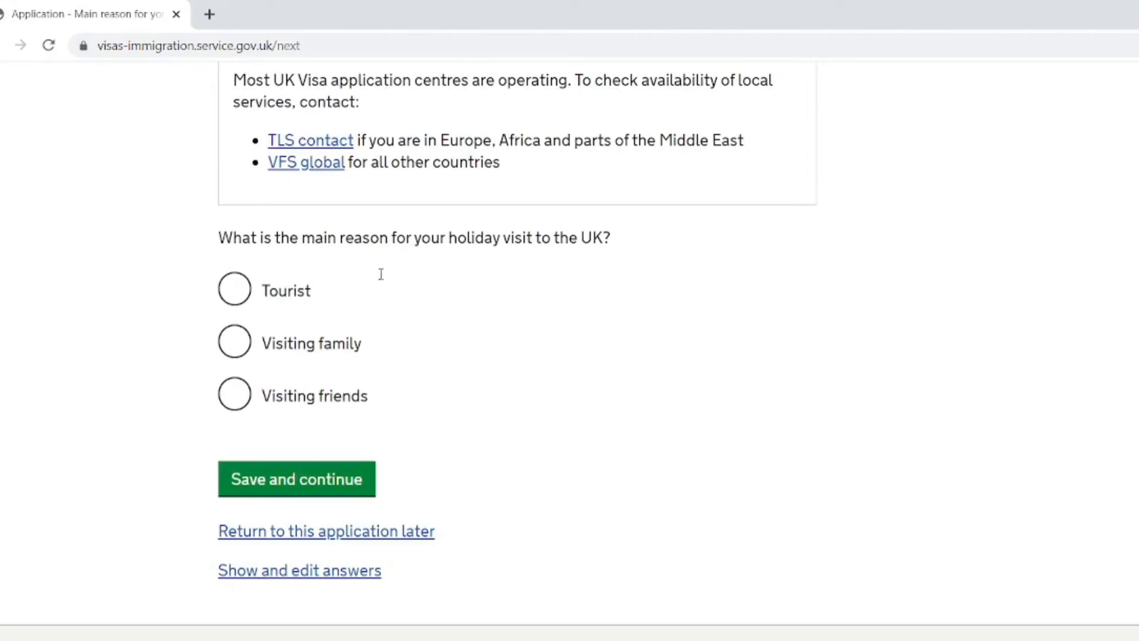
left_click(245, 301)
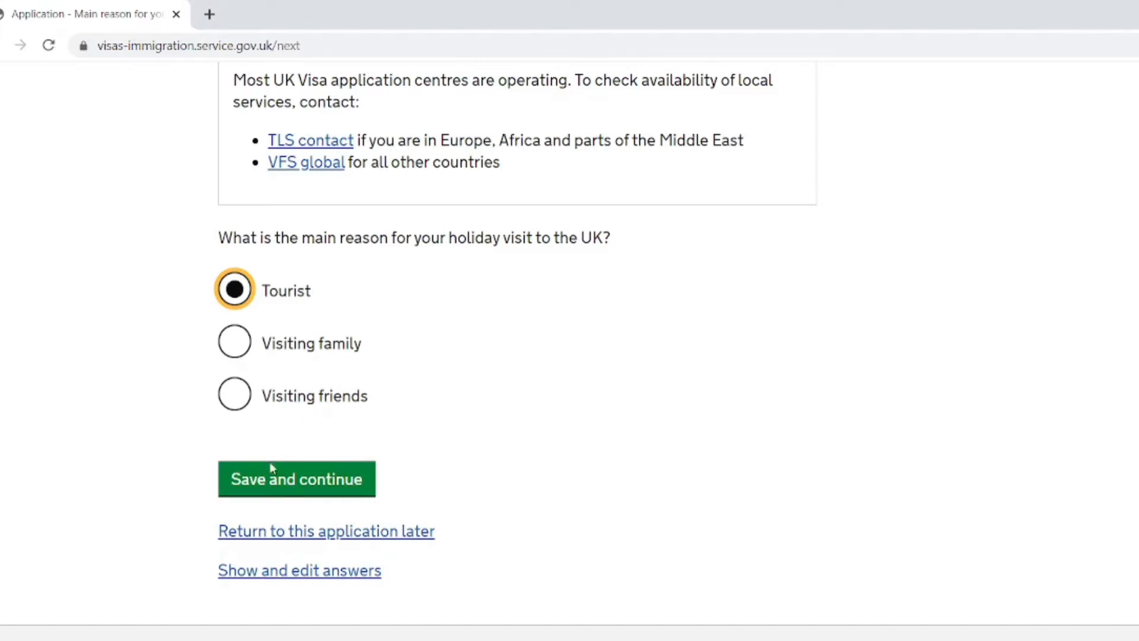
left_click(265, 482)
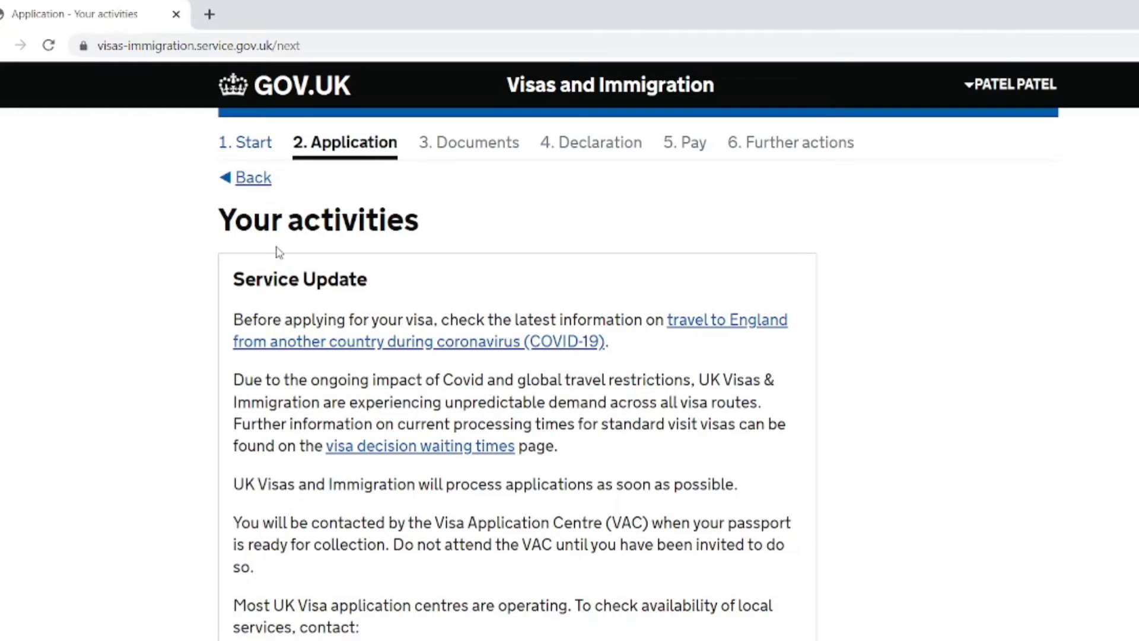
- Enter "ONLY FOR TOURISM" as the details of the visit's main purpose and planned activities
scroll(292, 244, "down", 9)
scroll(292, 244, "down", 3)
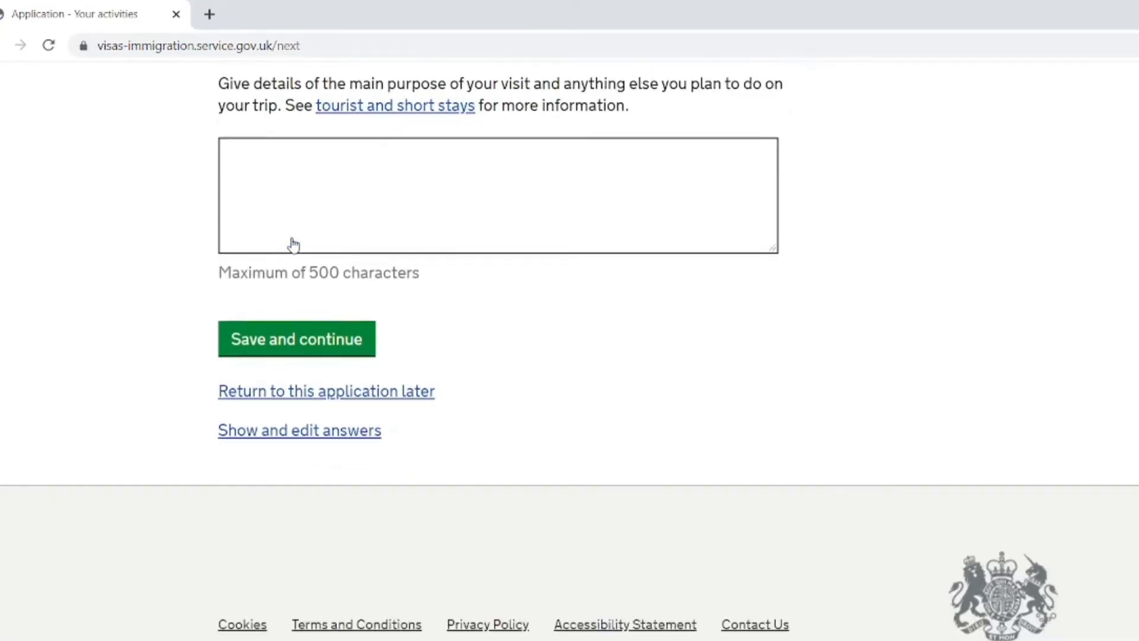
left_click(268, 182)
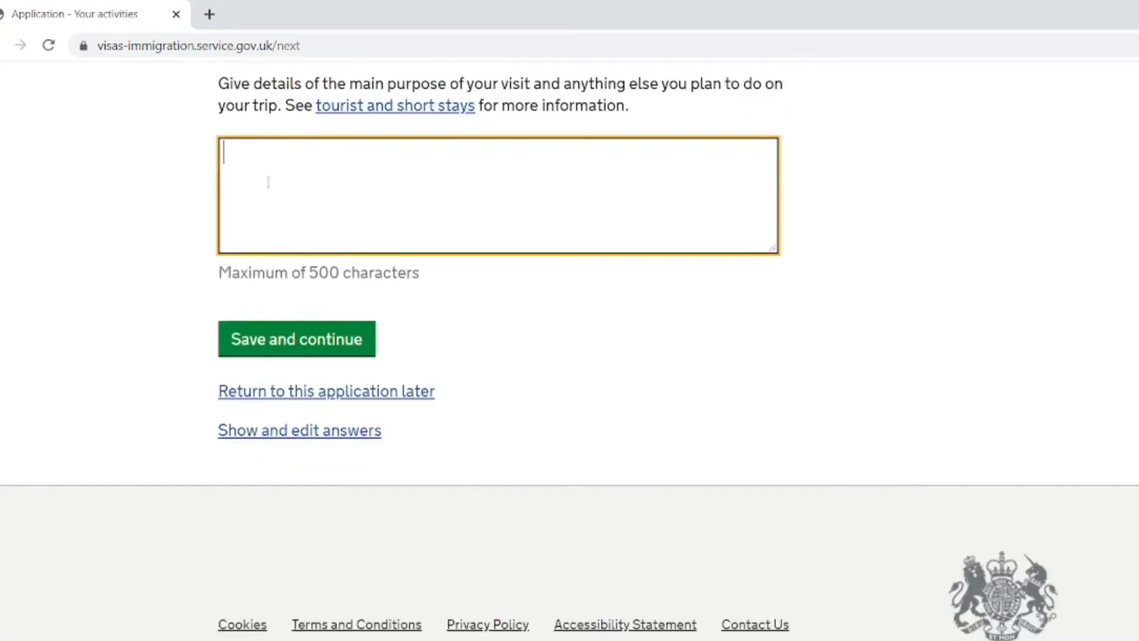
type("ONLY F")
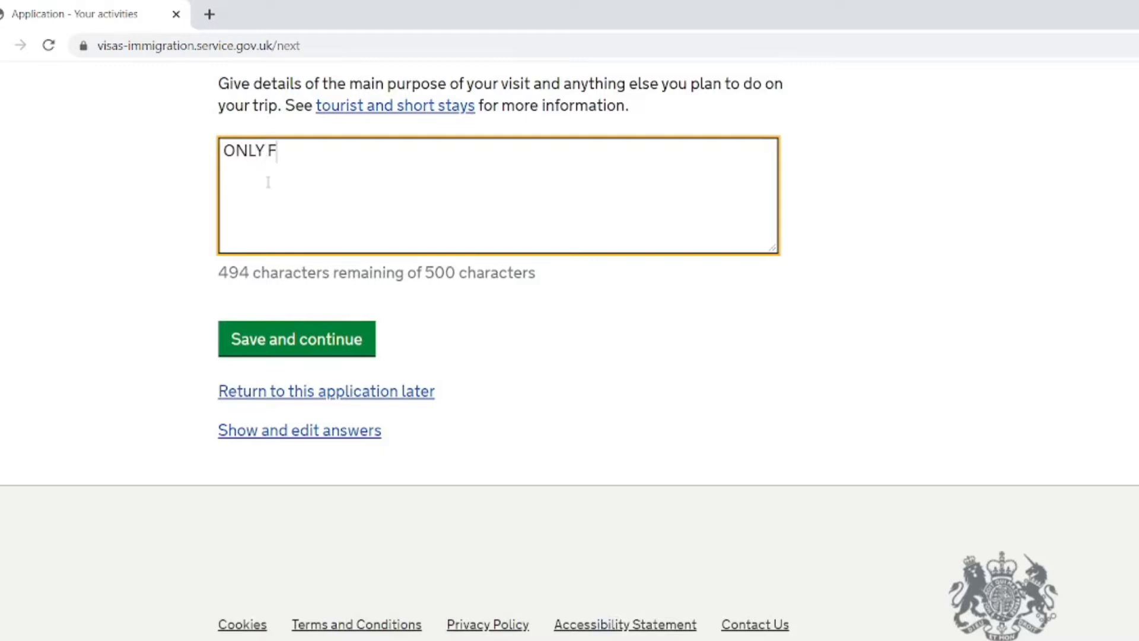
type("OR TOU")
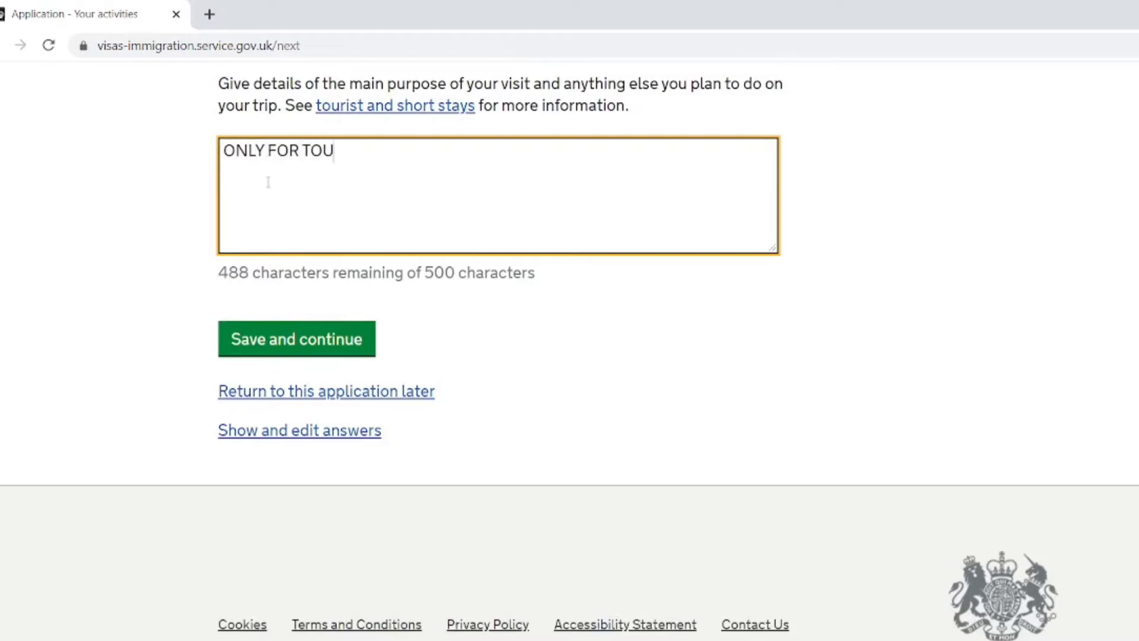
type("RI")
type("SM")
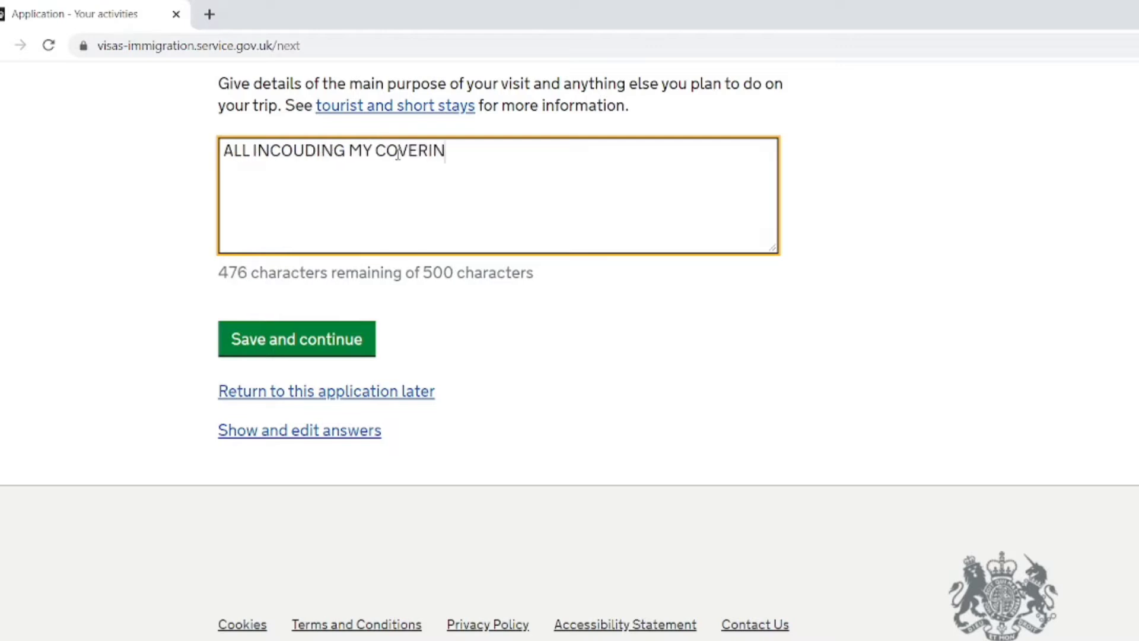
- Replace the visit purpose details with "ALL INCOUDING MY COVERING LETTER" and save the activities answer
type("G")
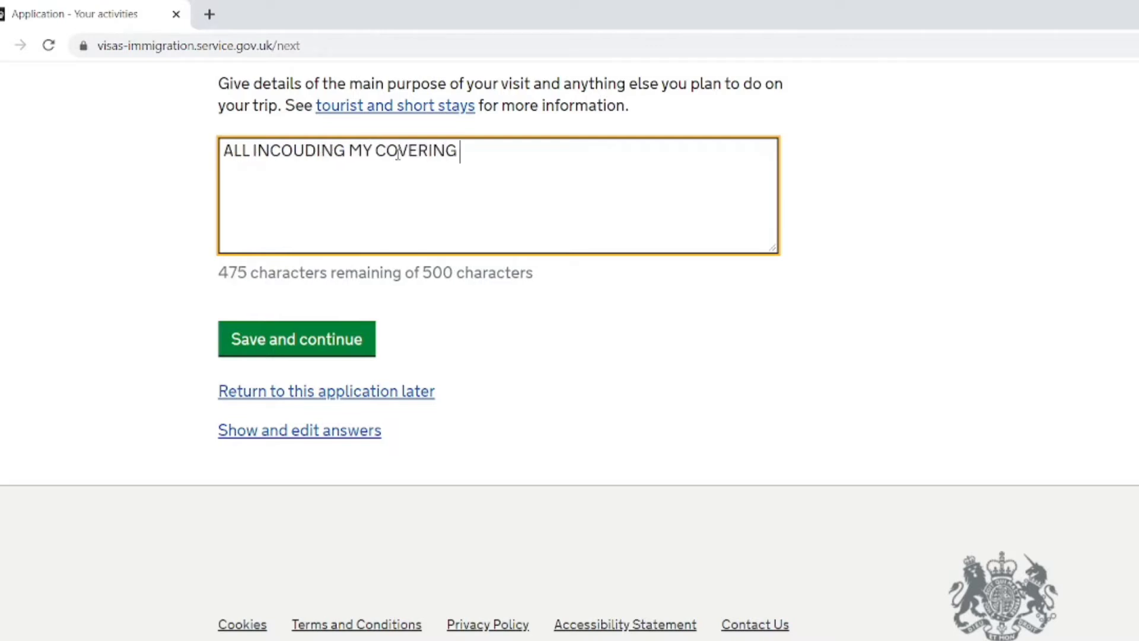
type(" LETTER")
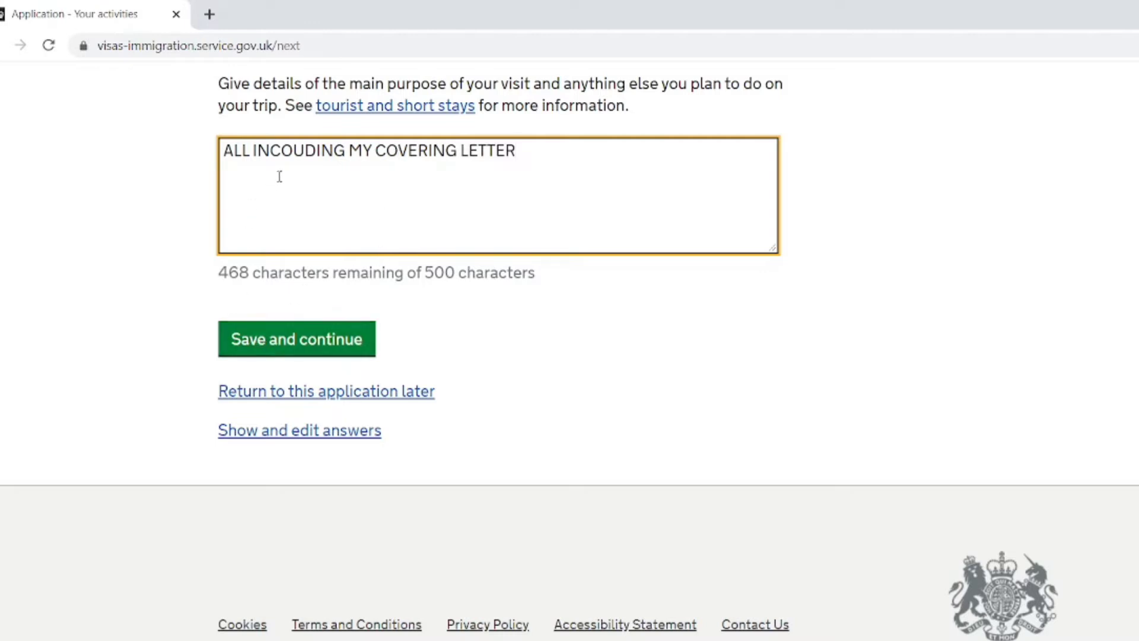
left_click(300, 349)
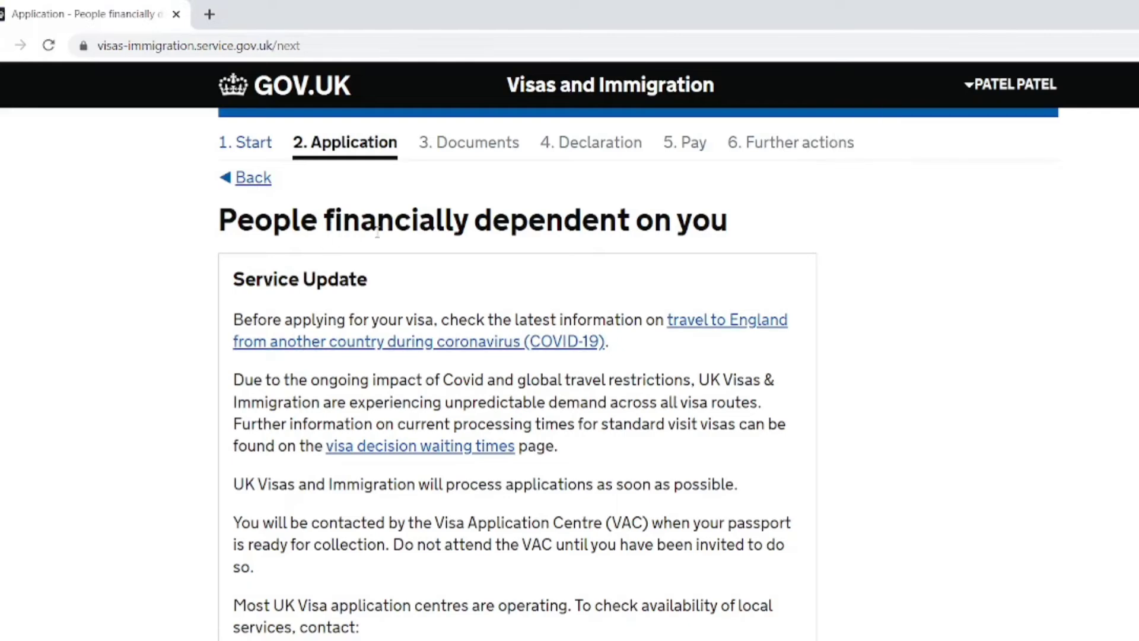
- Answer Yes to whether anyone relies on the applicant for financial support, and save the answer
scroll(588, 223, "down", 10)
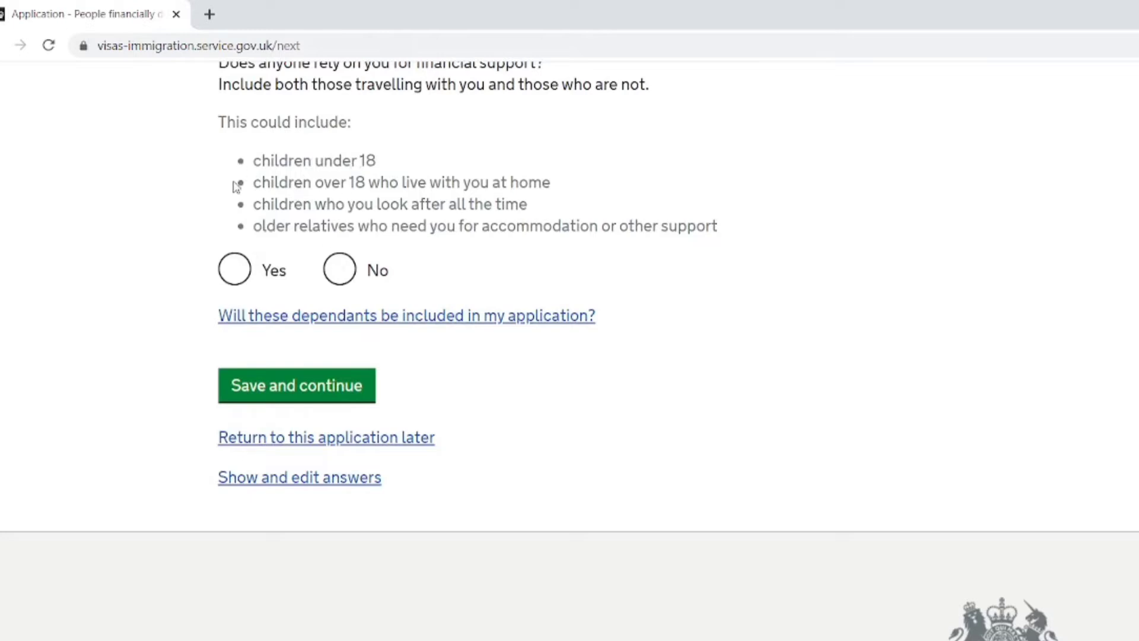
left_click(233, 278)
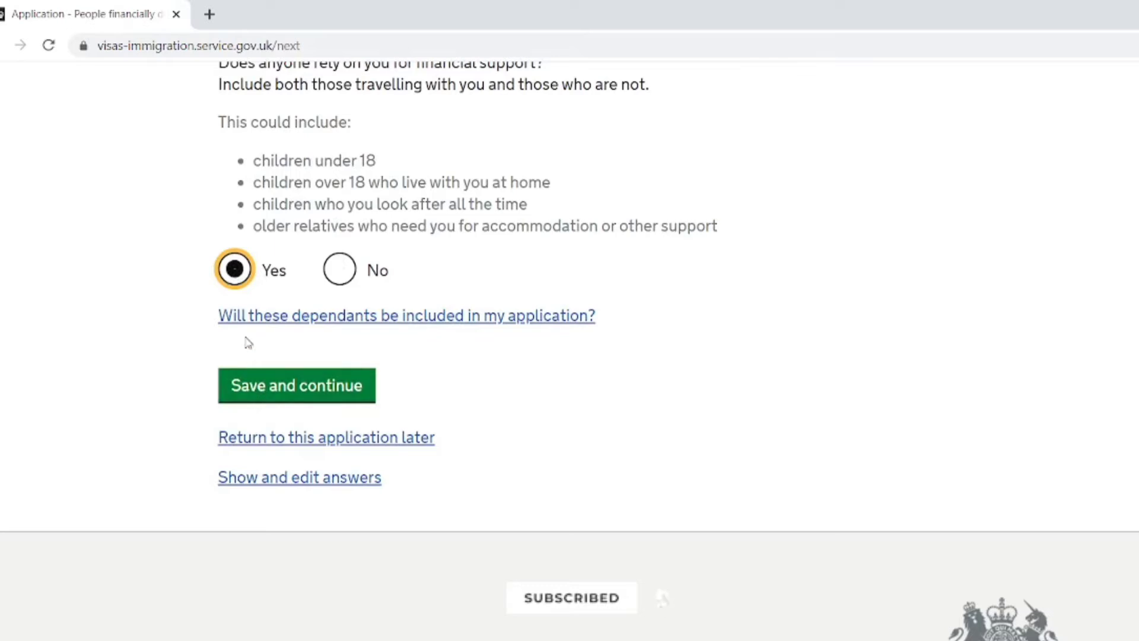
left_click(253, 391)
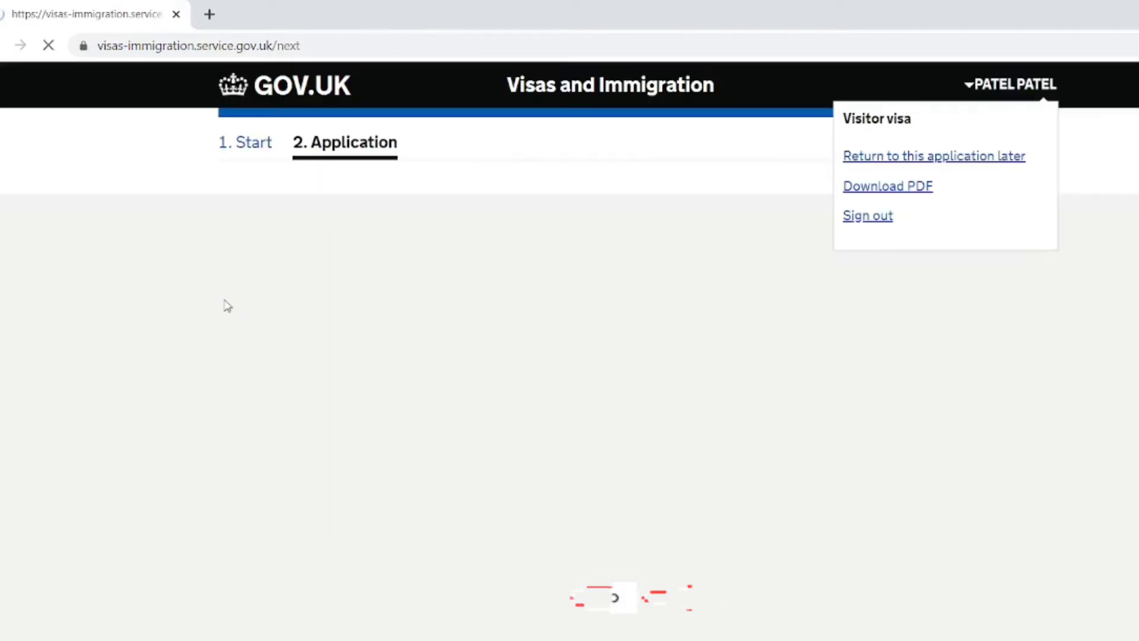
- Enter SON as the dependant's relationship to the applicant
scroll(349, 237, "down", 9)
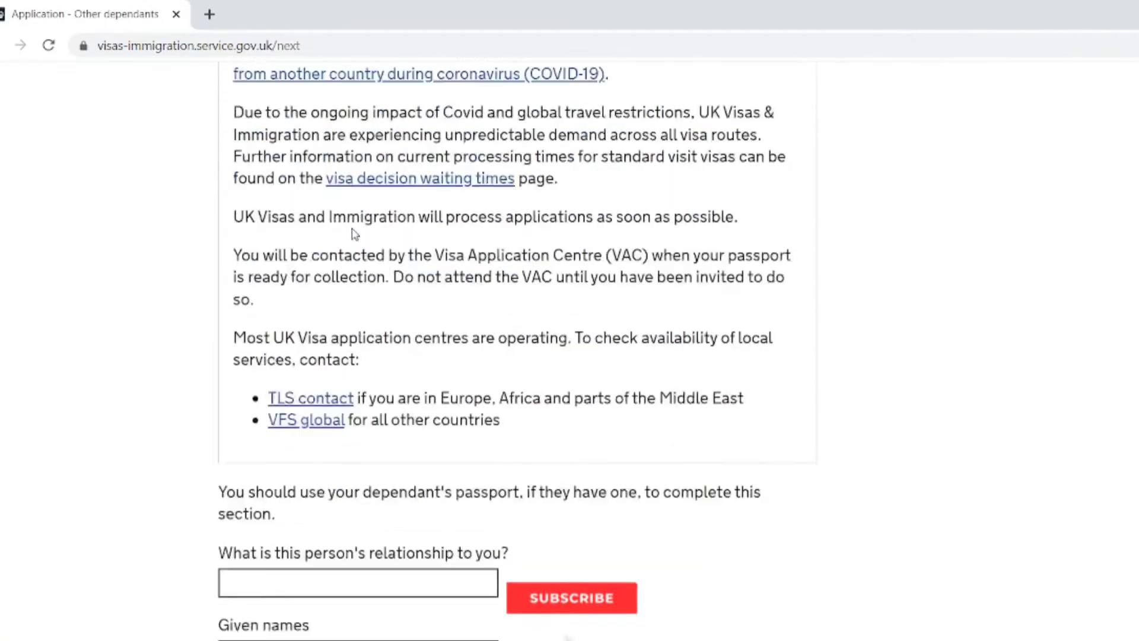
scroll(349, 237, "down", 1)
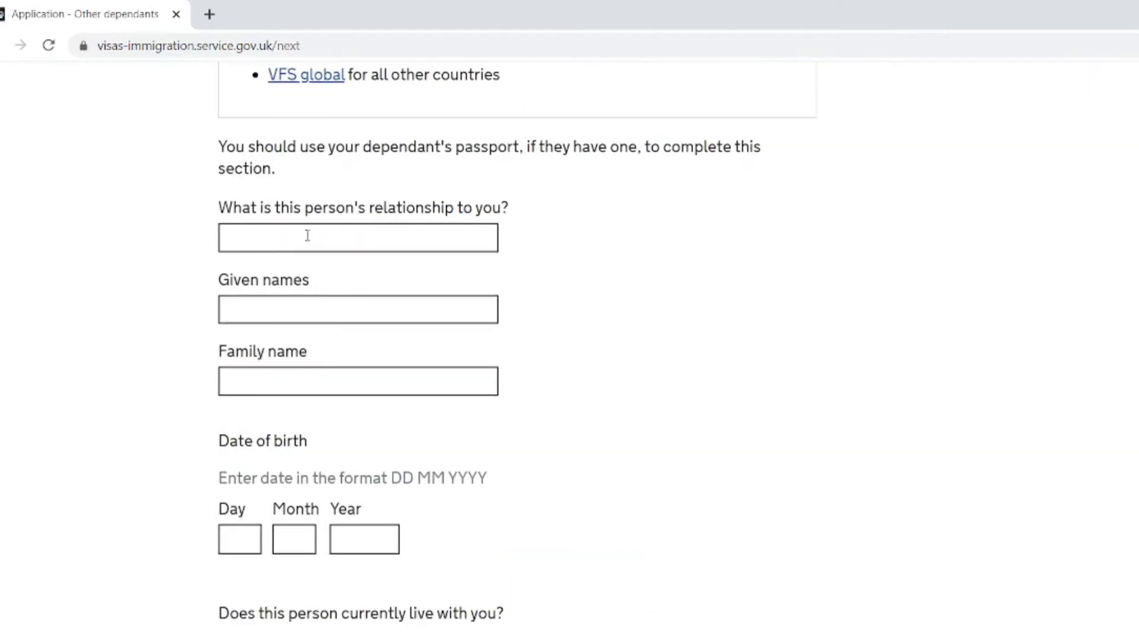
left_click(286, 238)
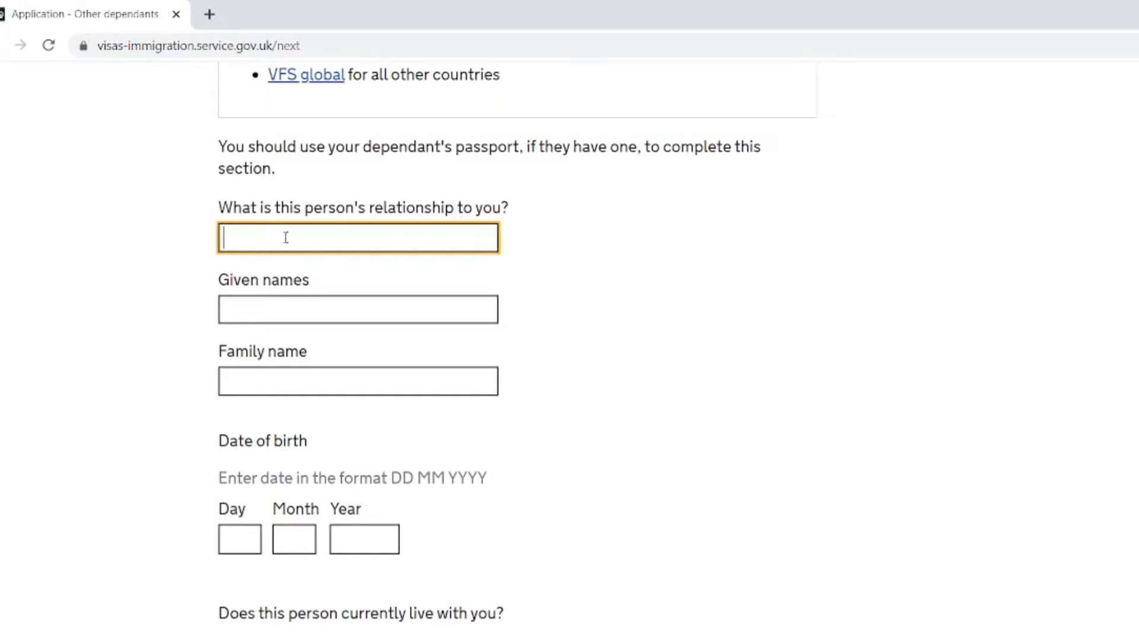
type("JAY")
key("BackSpace")
type("SON")
key("Tab")
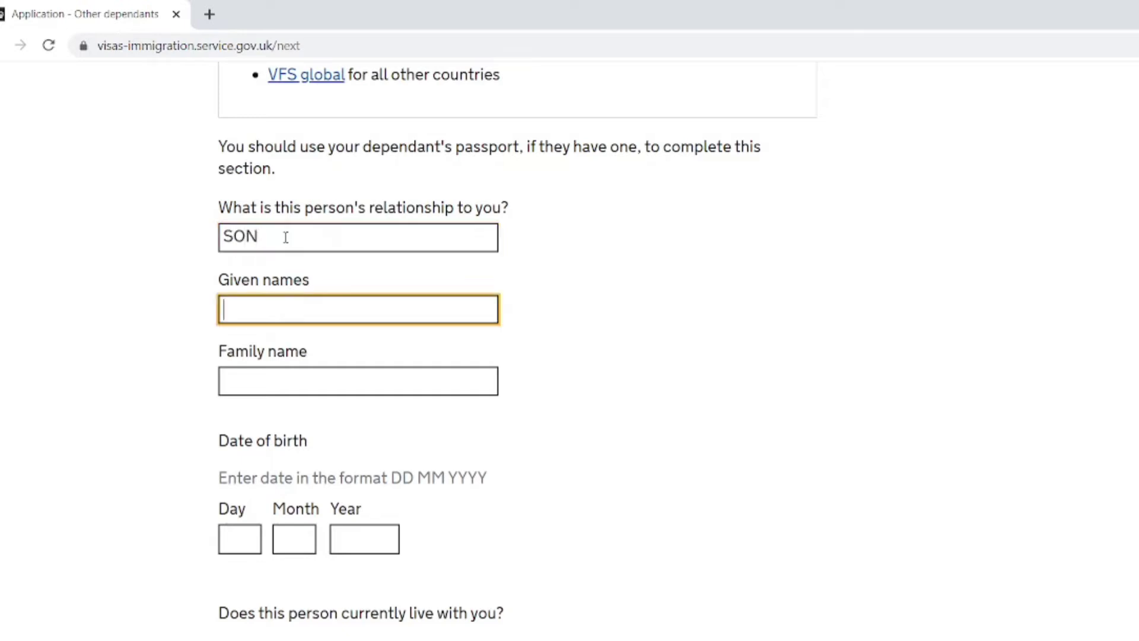
type("GHGH")
key("Tab")
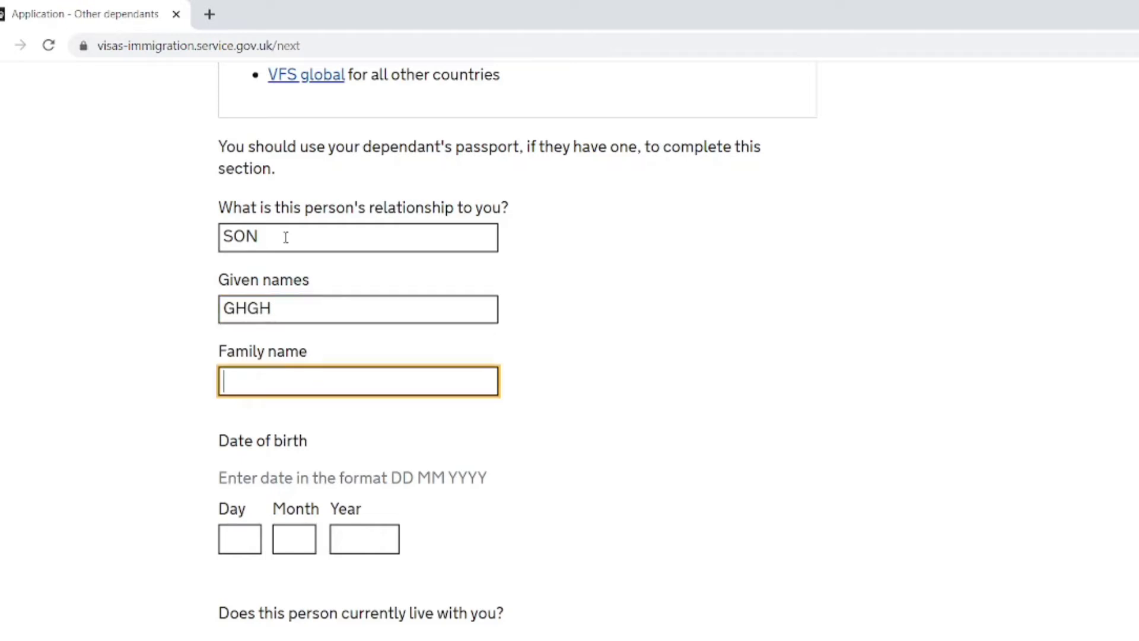
type("PATEL")
key("BackSpace")
key("BackSpace")
key("BackSpace")
key("BackSpace")
key("BackSpace")
- Fill in the dependant's given names, replacing any existing entry, and the dependant's family name
left_click_drag(277, 314, 185, 314)
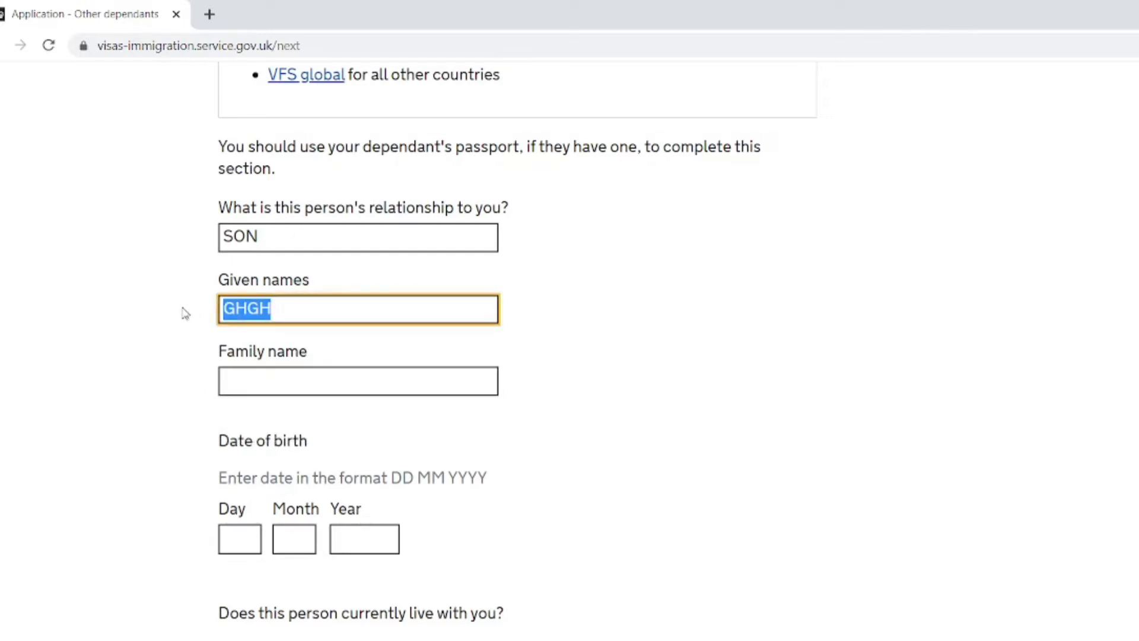
type("PATEL")
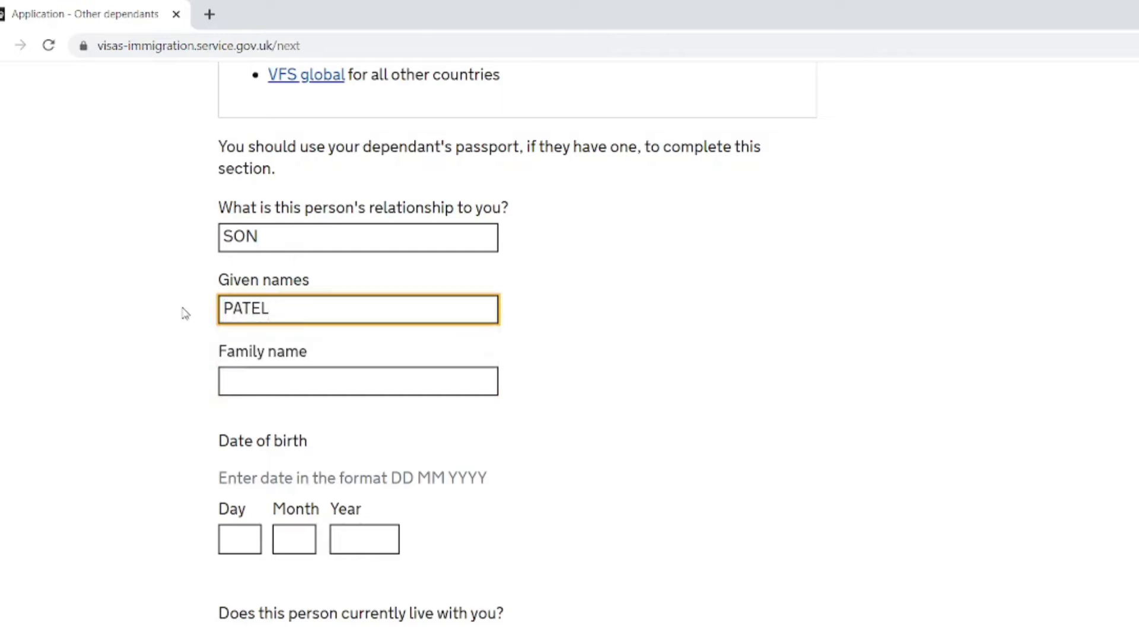
key("Tab")
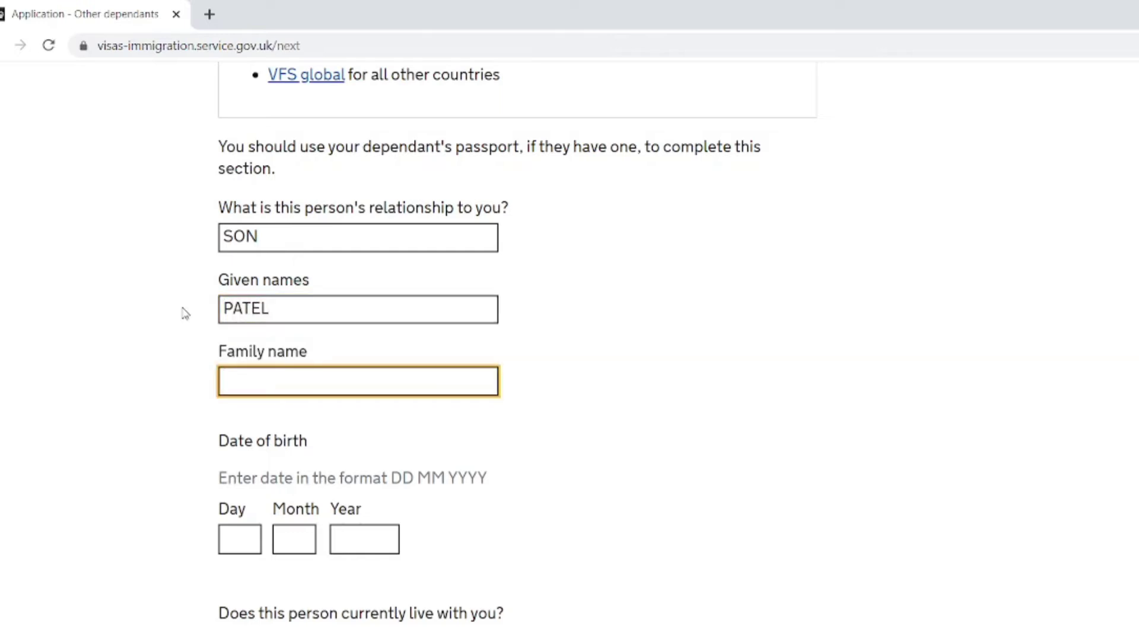
type("XYZ")
- Enter the dependant's full date of birth as day, month and year
left_click(242, 542)
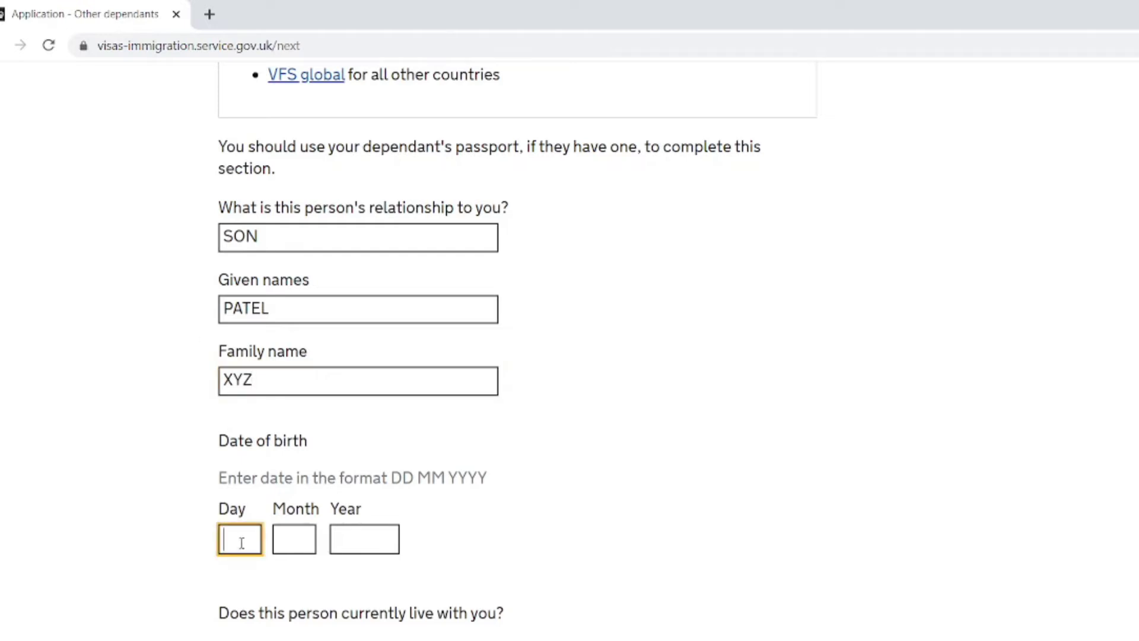
type("1")
key("Tab")
type("1")
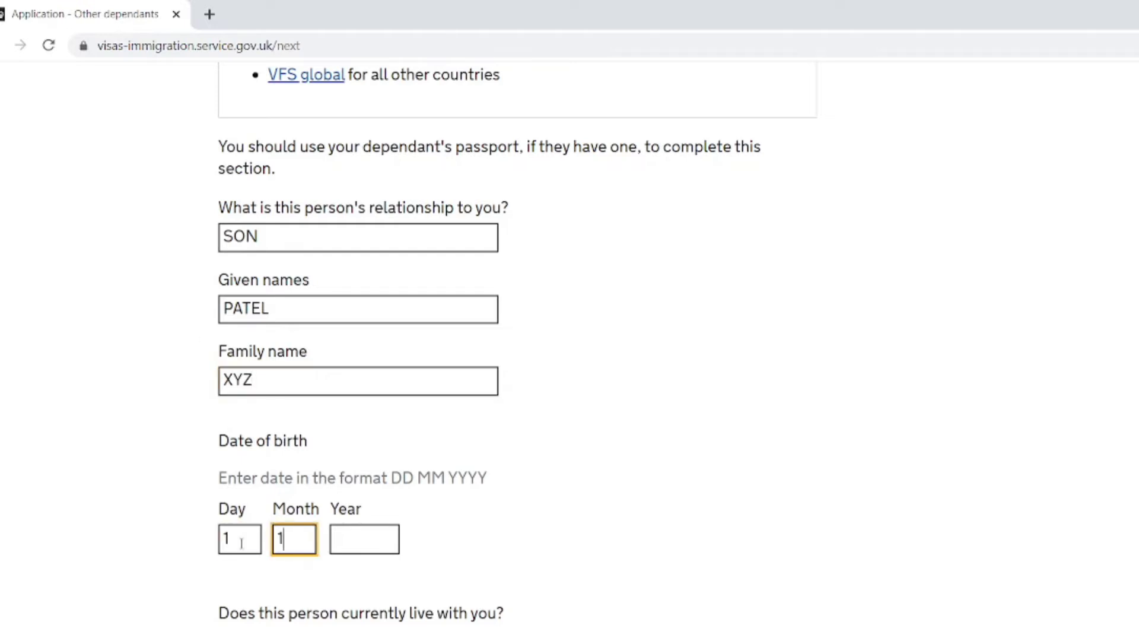
key("Tab")
type("20")
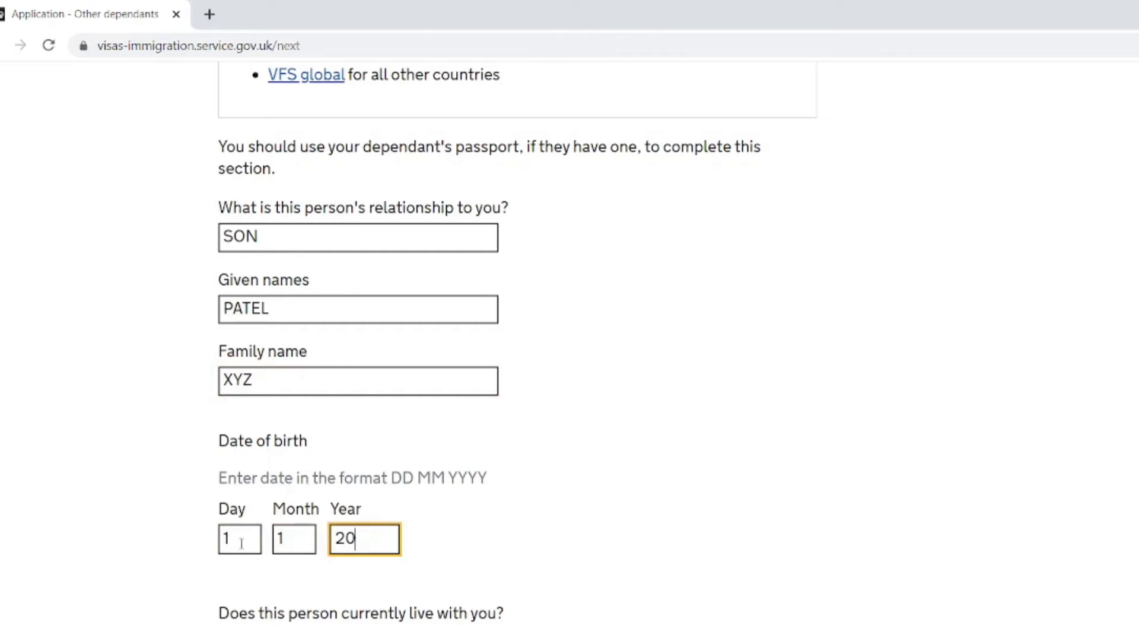
type("018")
key("Tab")
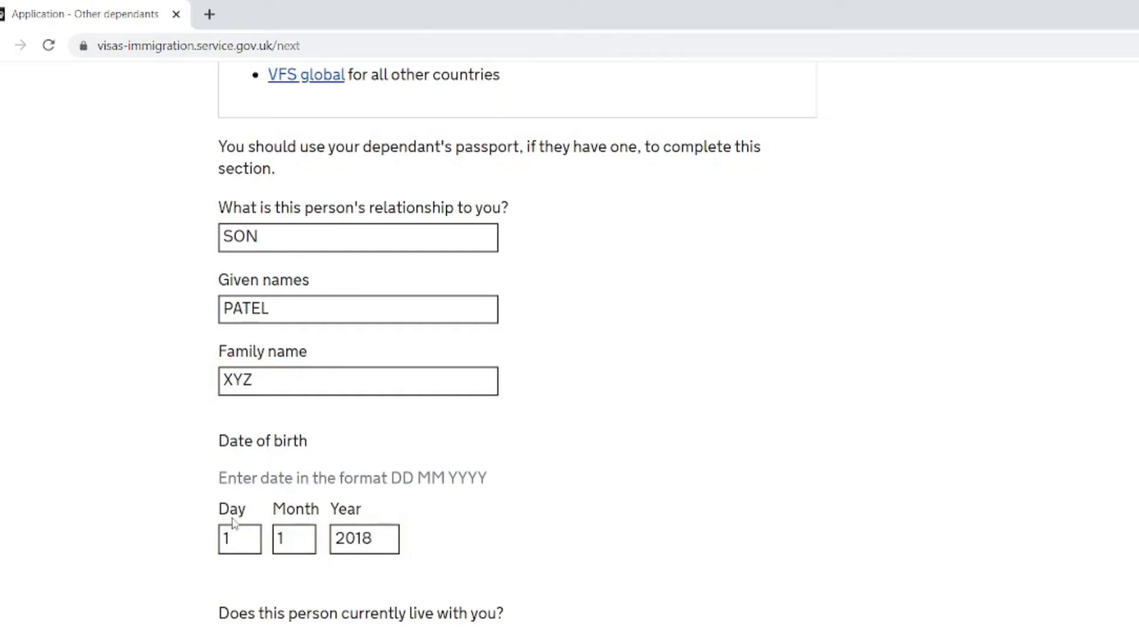
- Answer Yes to the dependant living with the applicant and No to travelling to the UK together, and save the details
scroll(233, 522, "down", 4)
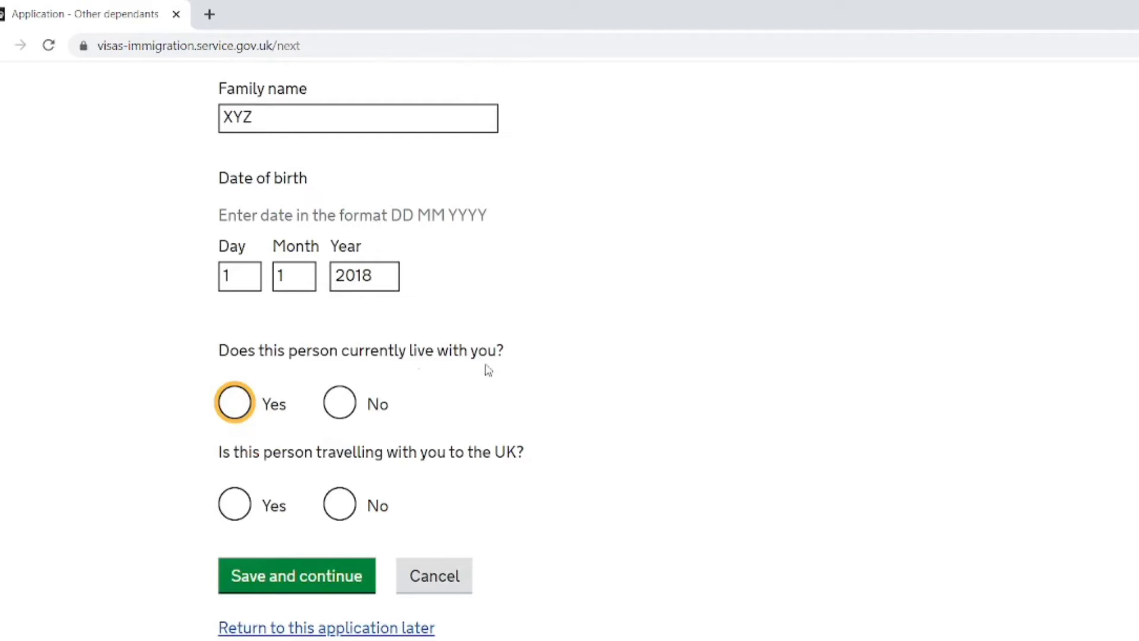
left_click(234, 411)
left_click(334, 505)
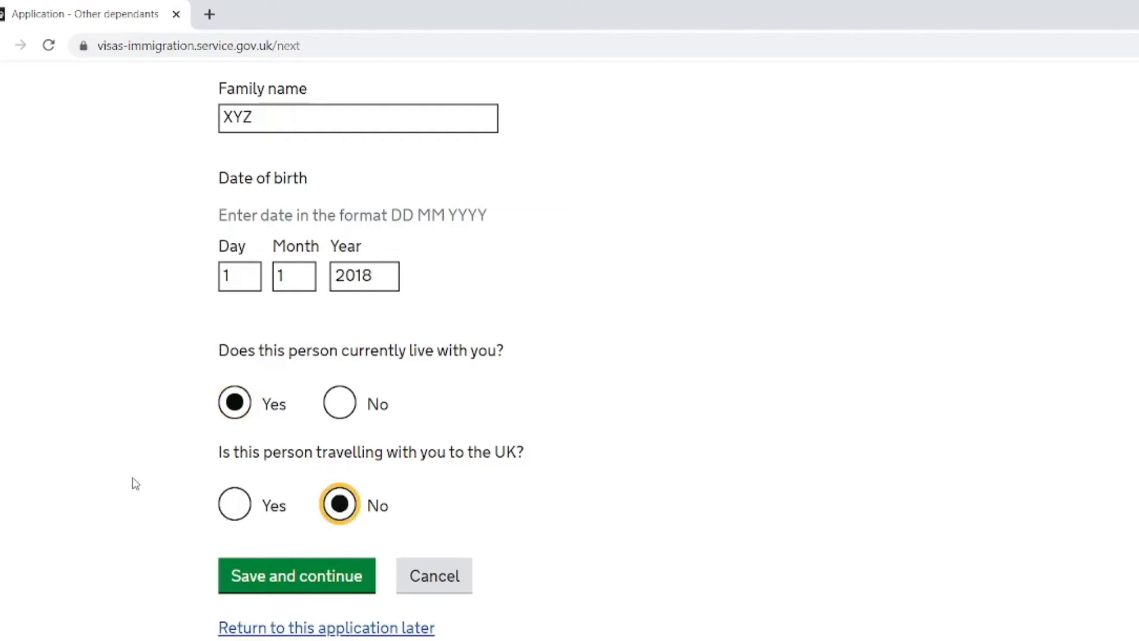
scroll(197, 435, "down", 4)
left_click(292, 352)
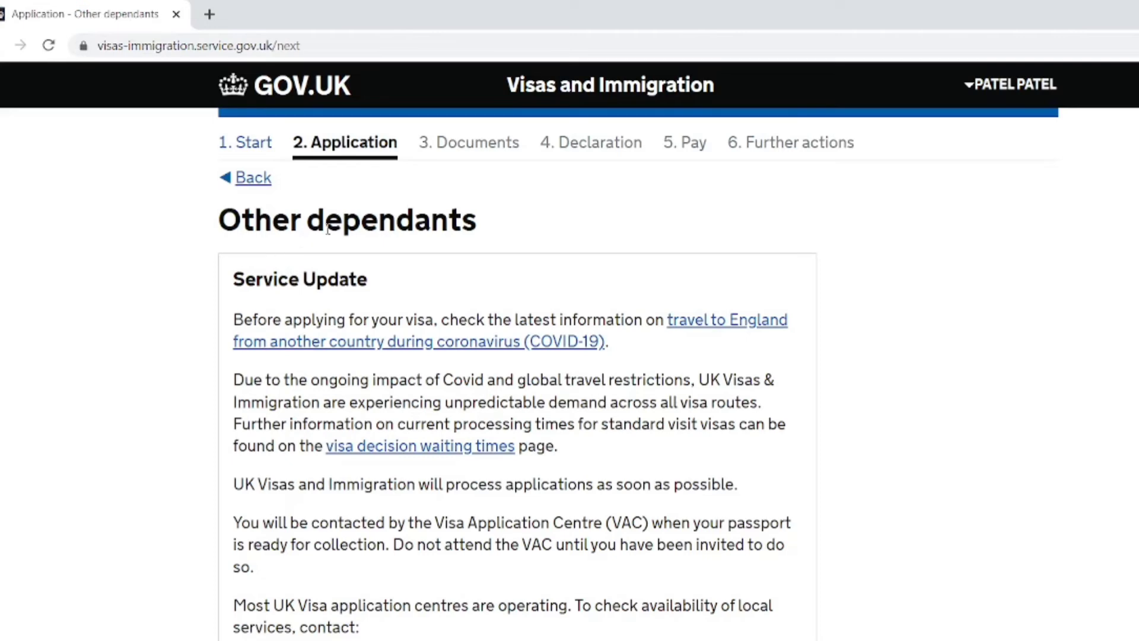
- Answer No to whether any other people need the applicant's financial support, and save the answer
scroll(327, 230, "down", 9)
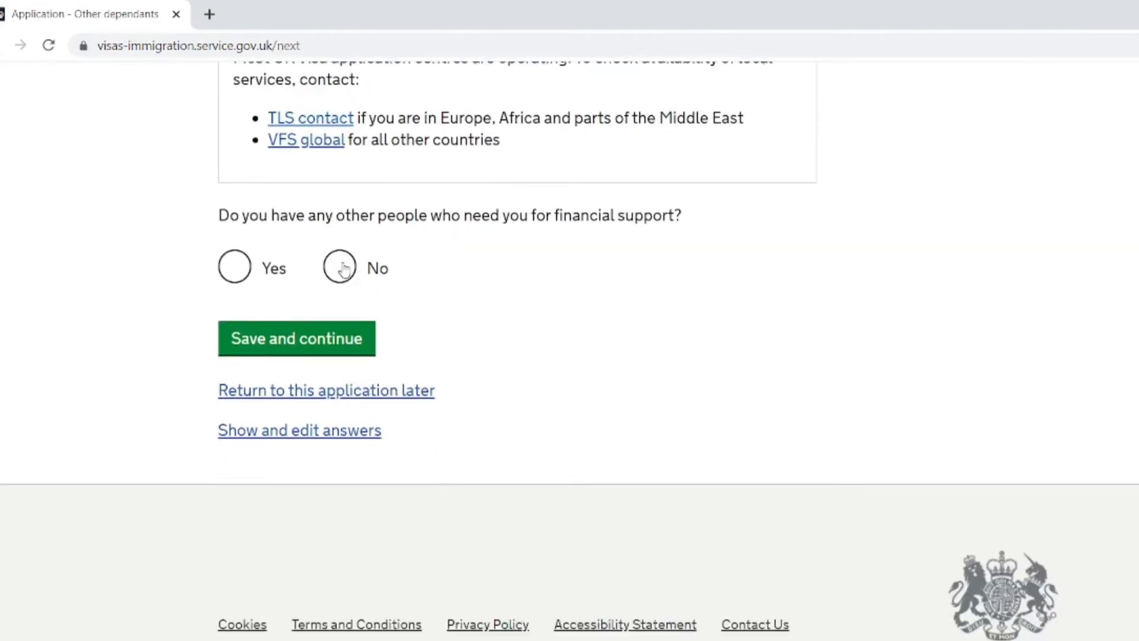
left_click(236, 272)
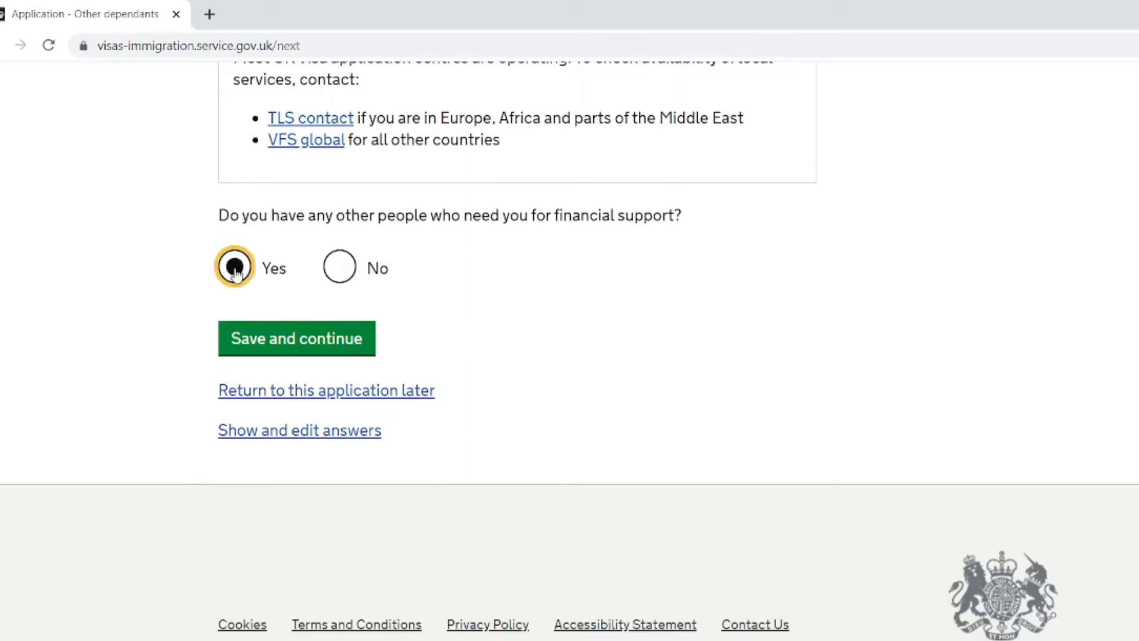
left_click(339, 266)
left_click(315, 340)
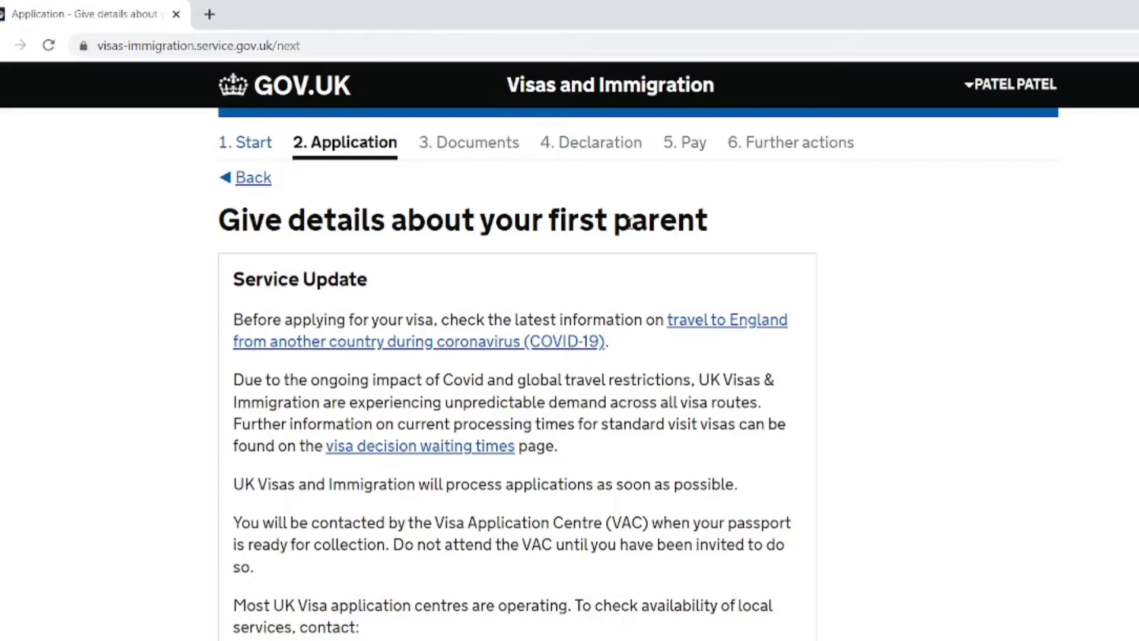
- Try Mother and Father as the first parent's relationship to the applicant
scroll(623, 225, "down", 10)
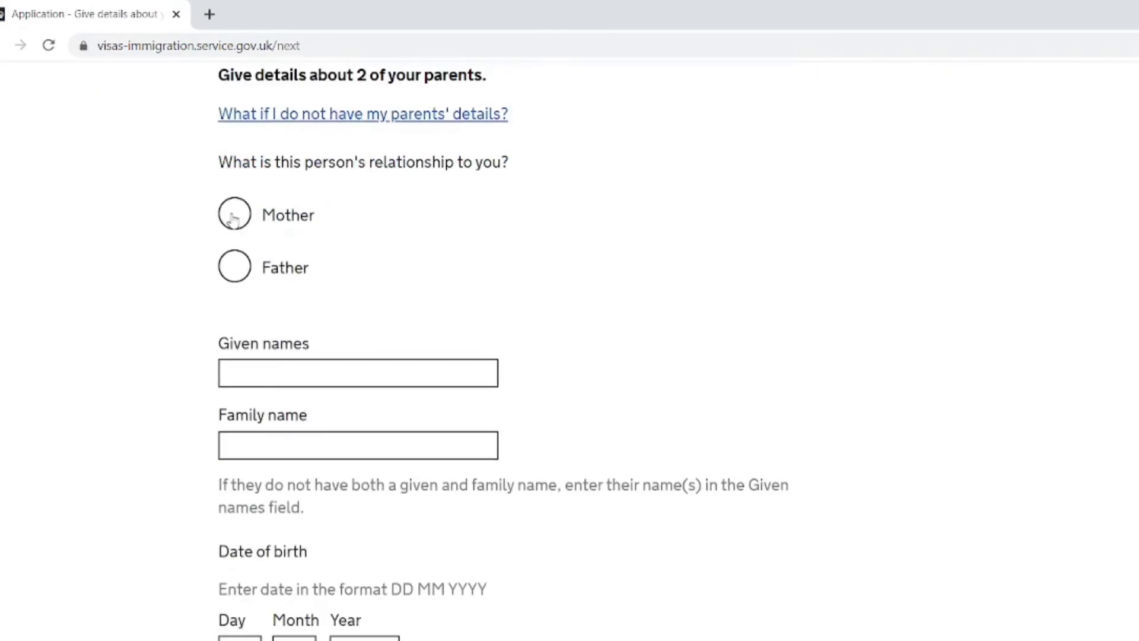
left_click(234, 219)
left_click(236, 270)
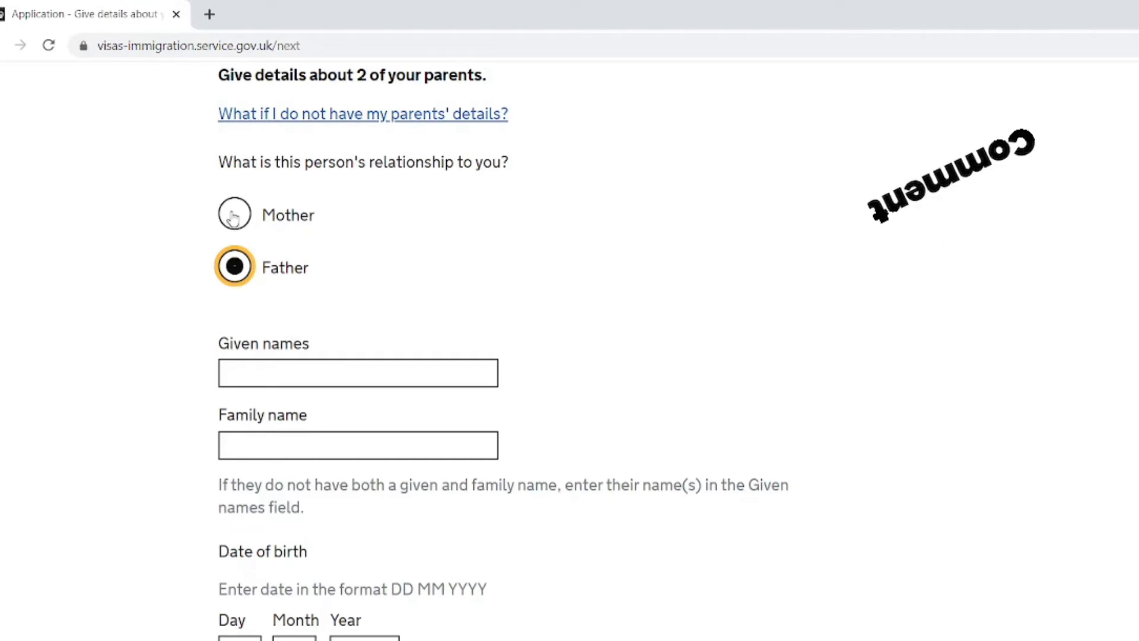
- Correct the year in the first parent's date of birth and submit the details again
scroll(233, 221, "up", 1)
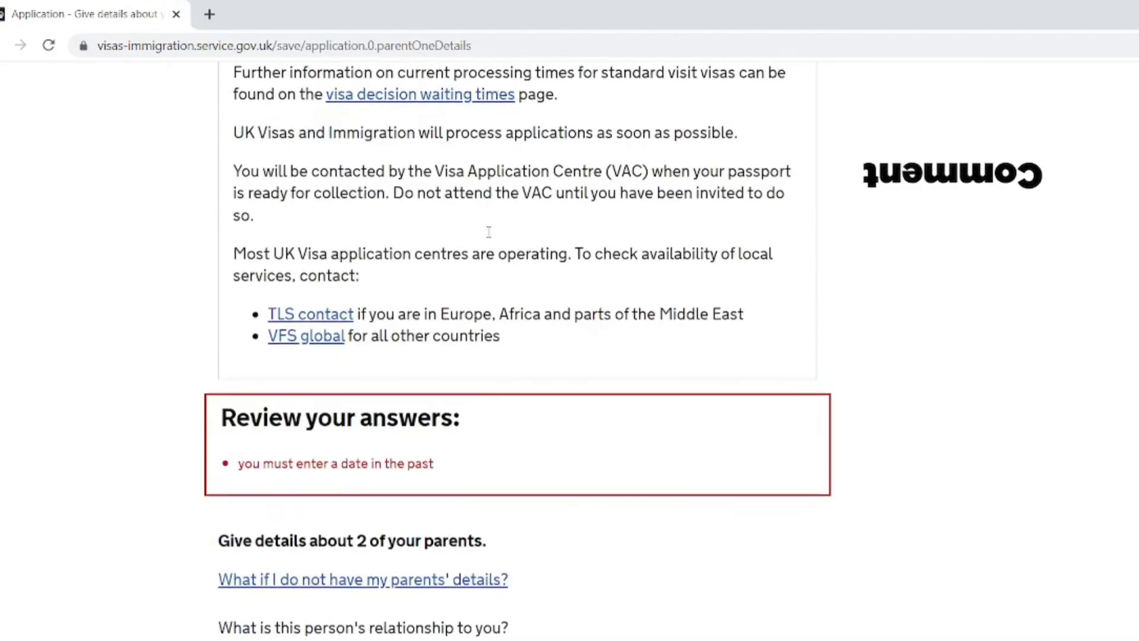
scroll(488, 232, "down", 5)
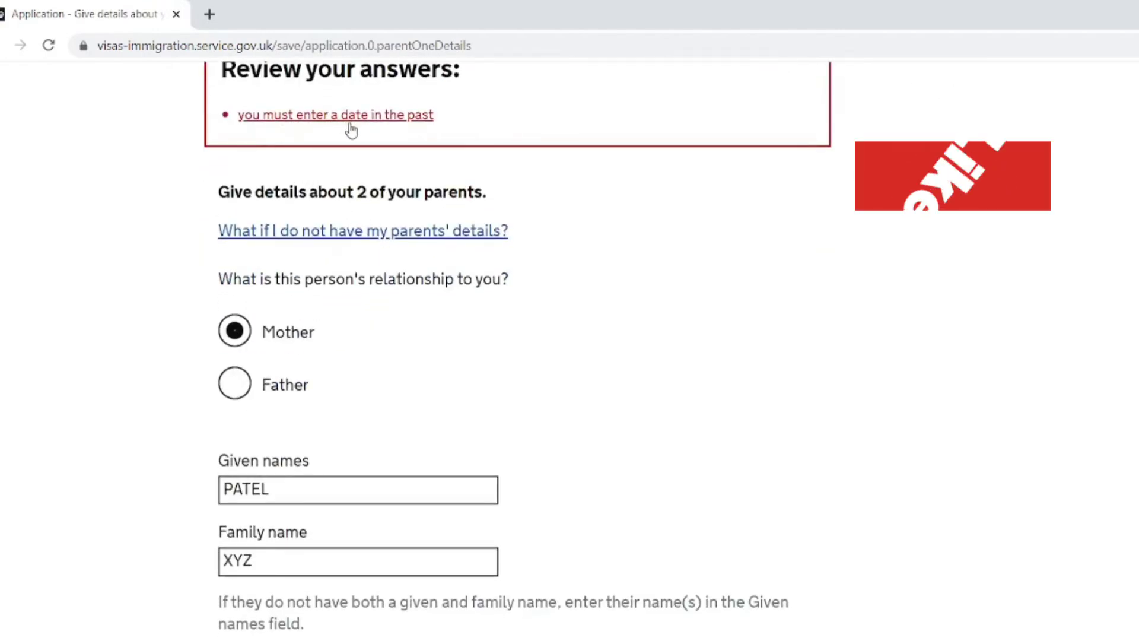
scroll(311, 224, "down", 5)
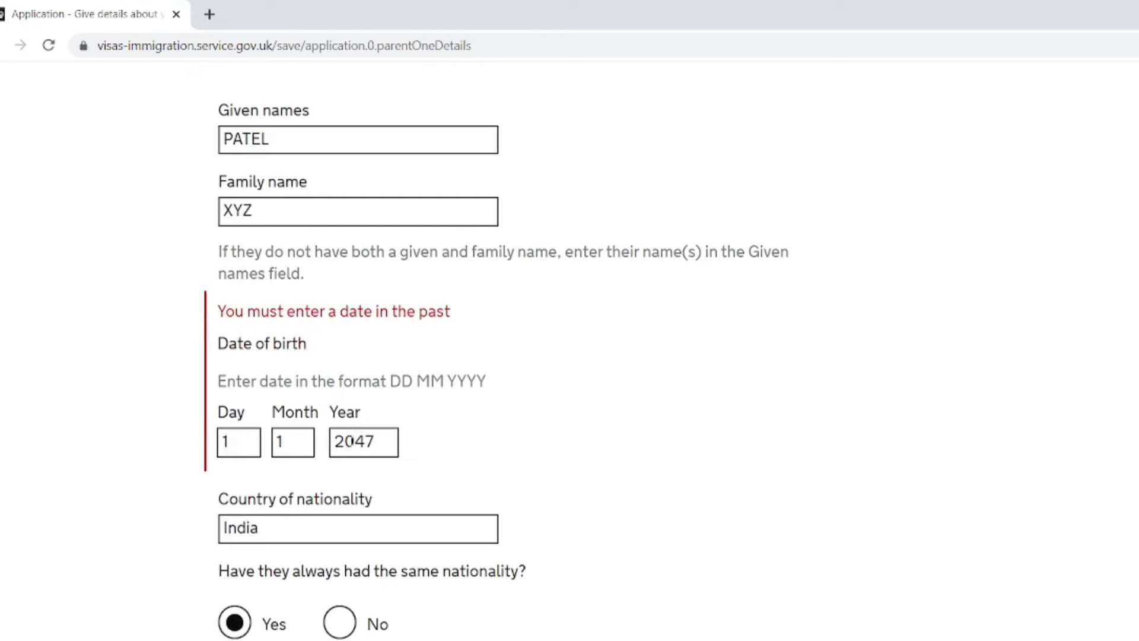
left_click(355, 442)
key("BackSpace")
key("BackSpace")
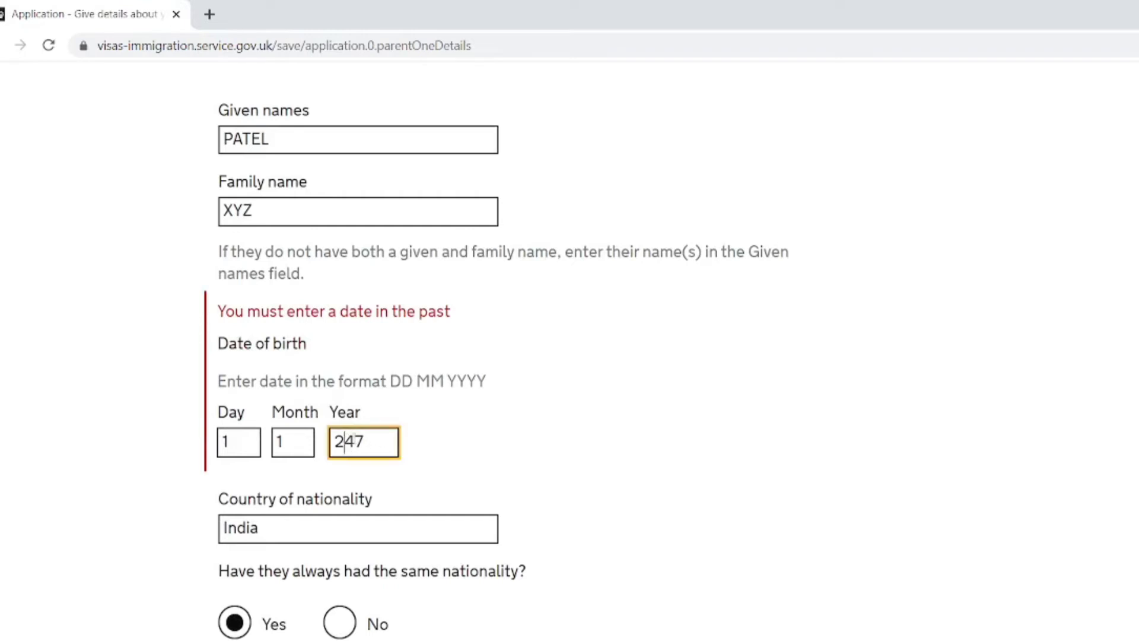
type("19")
key("Return")
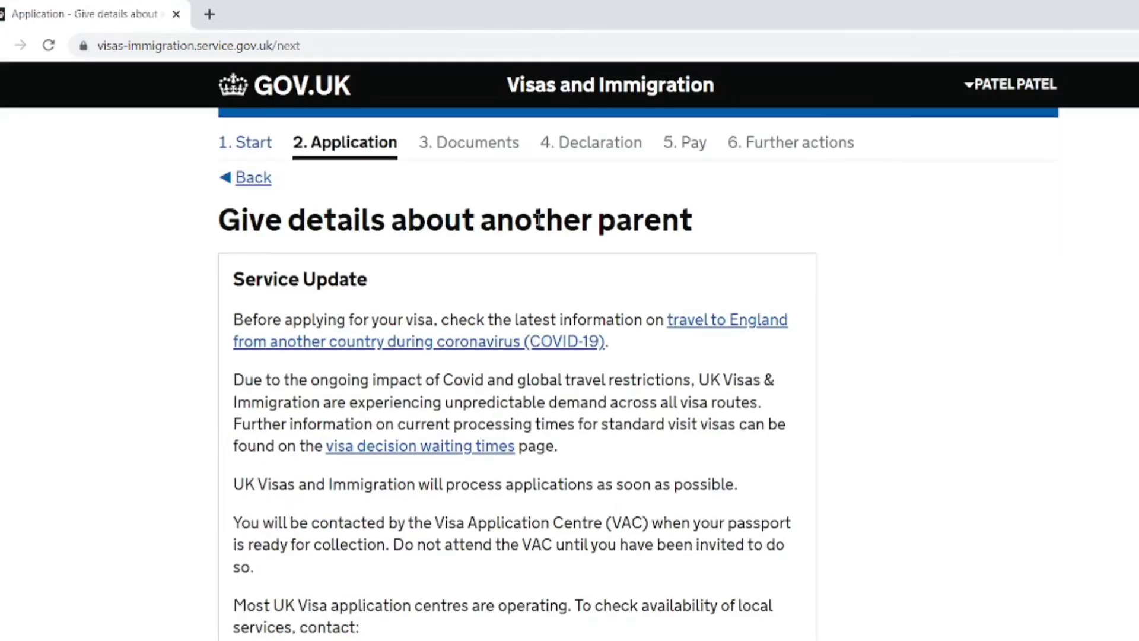
- Select Father as the second parent's relationship and go back to the first parent's details without saving
scroll(539, 226, "down", 10)
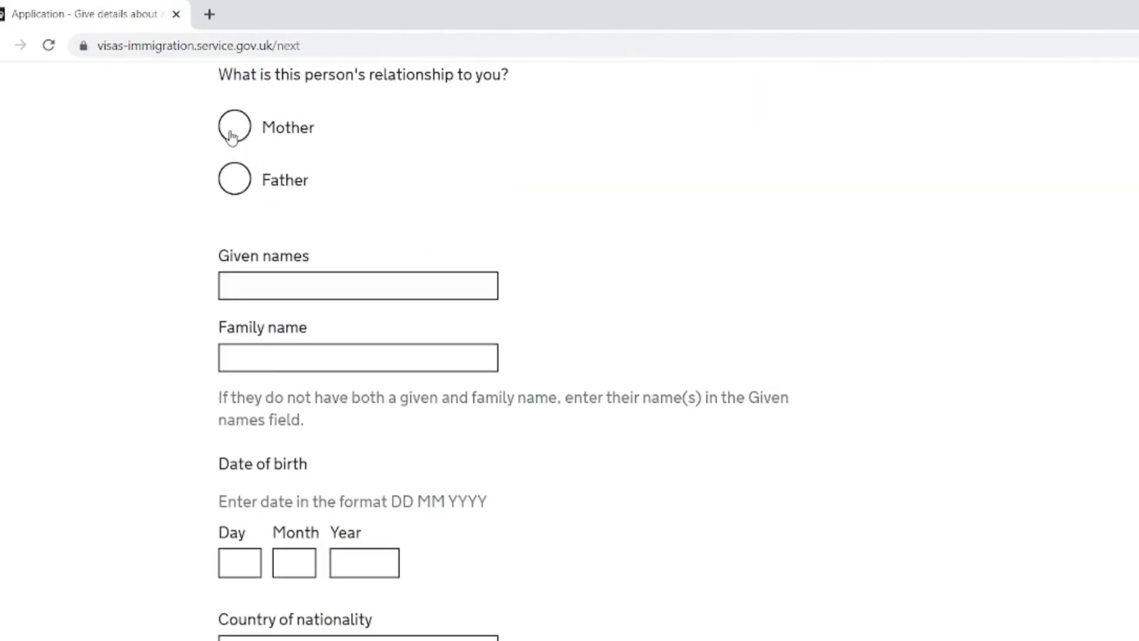
left_click(240, 178)
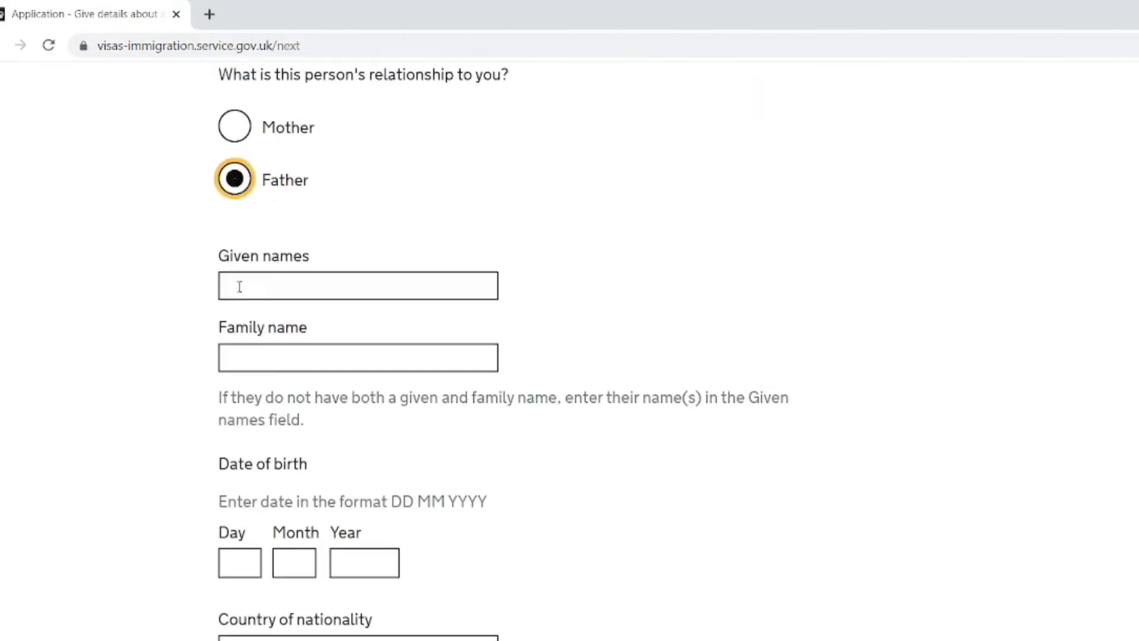
scroll(235, 276, "up", 10)
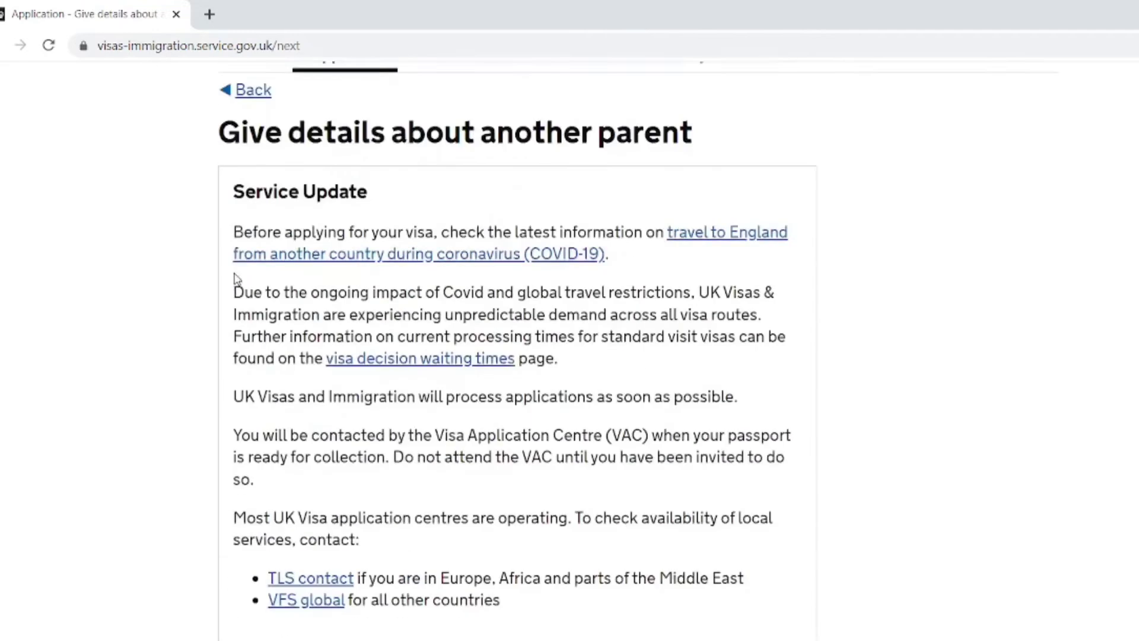
left_click(244, 185)
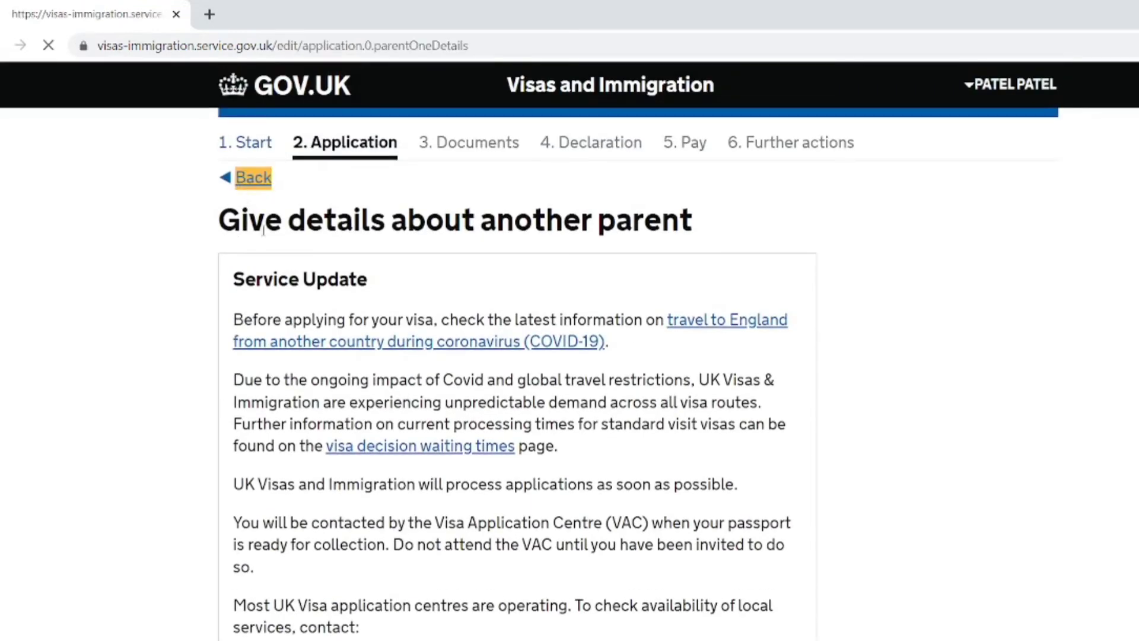
- Review the first parent's relationship, names, date of birth and nationality, and save the page again
scroll(283, 252, "down", 12)
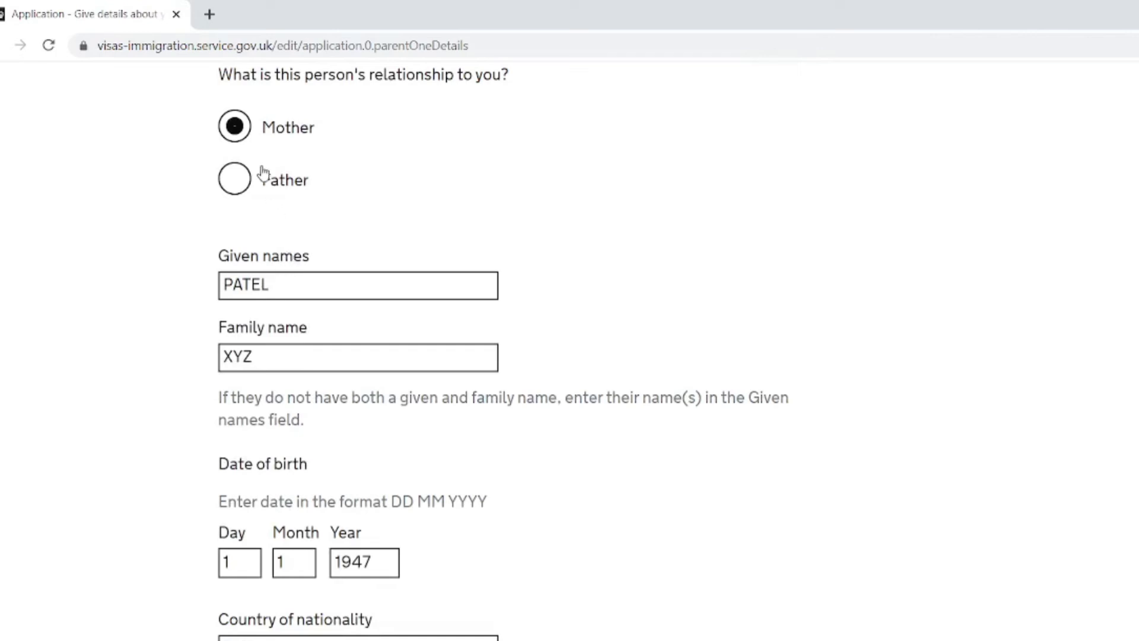
scroll(265, 169, "up", 2)
scroll(252, 190, "down", 2)
scroll(250, 197, "down", 5)
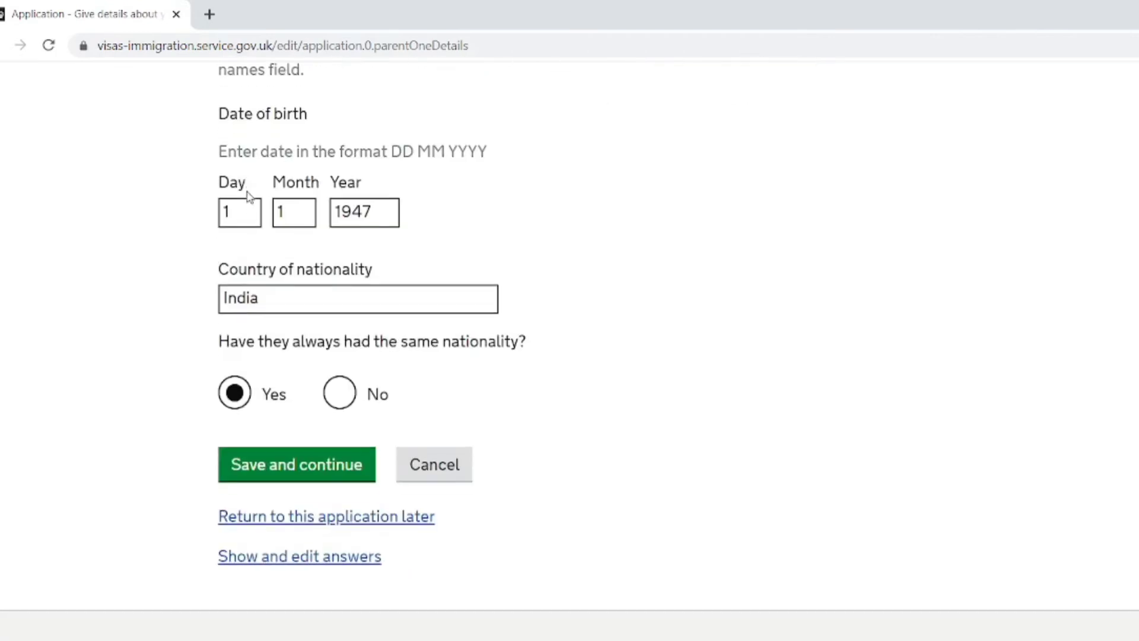
left_click(297, 464)
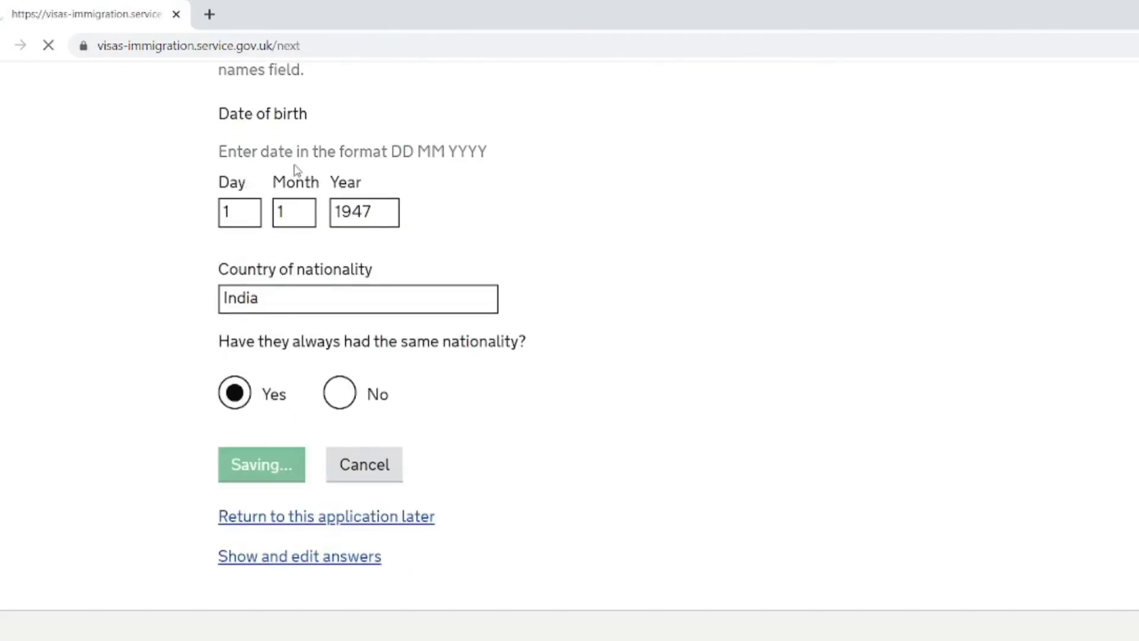
scroll(272, 305, "down", 7)
scroll(306, 225, "up", 4)
scroll(306, 225, "up", 3)
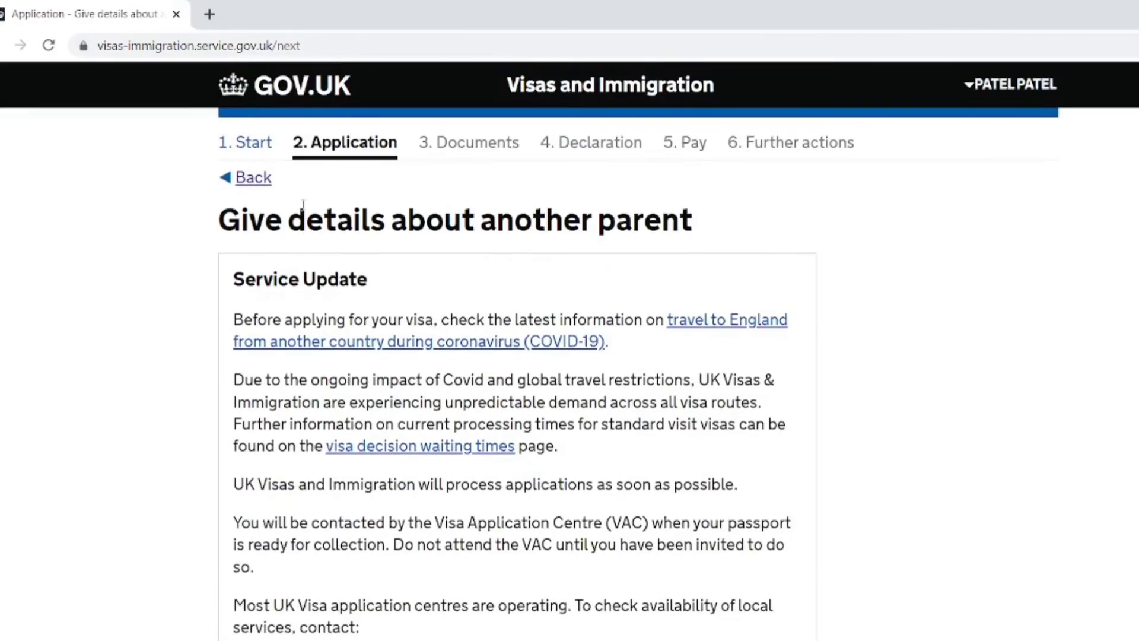
- Select Father as the second parent's relationship and fill in the father's given names and family name from the suggested entries
scroll(437, 308, "down", 12)
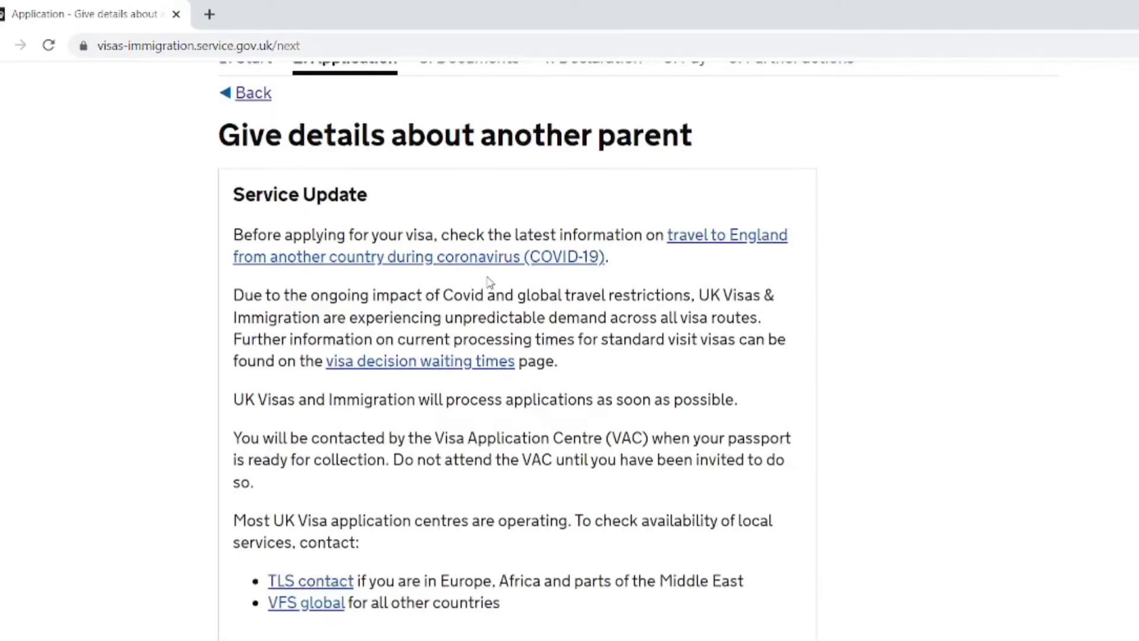
left_click(230, 188)
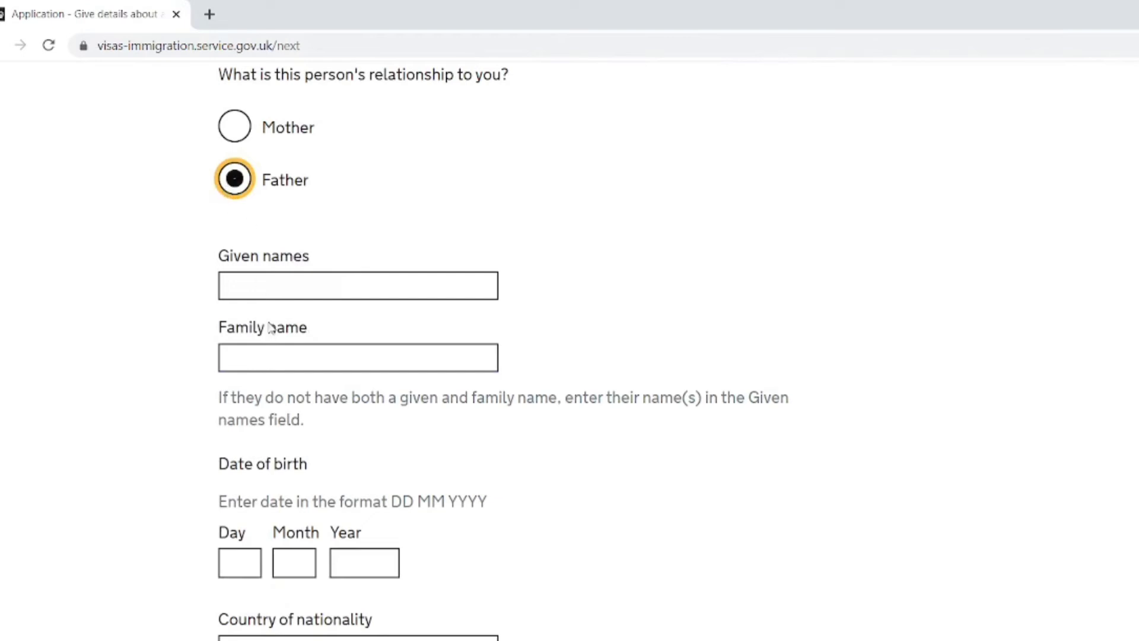
left_click(257, 283)
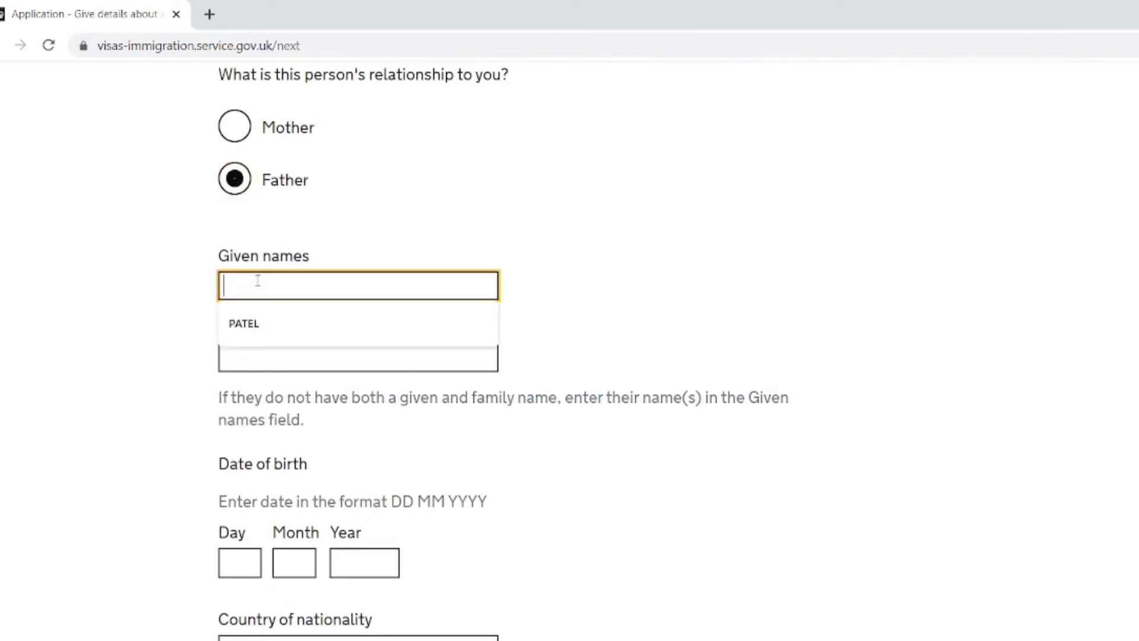
left_click(261, 324)
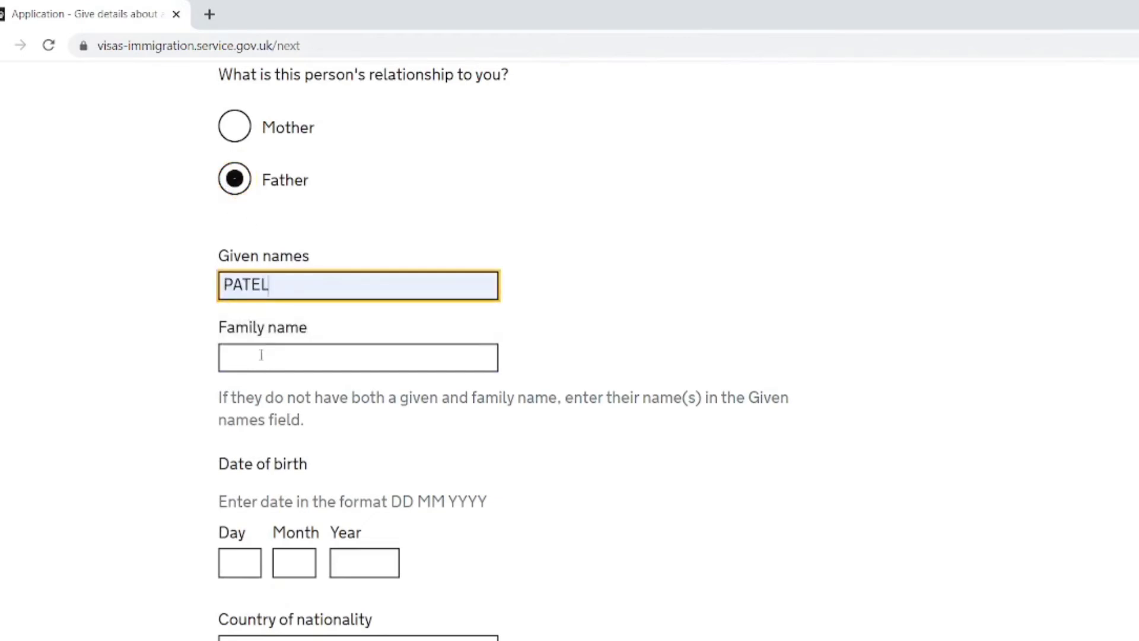
left_click(261, 355)
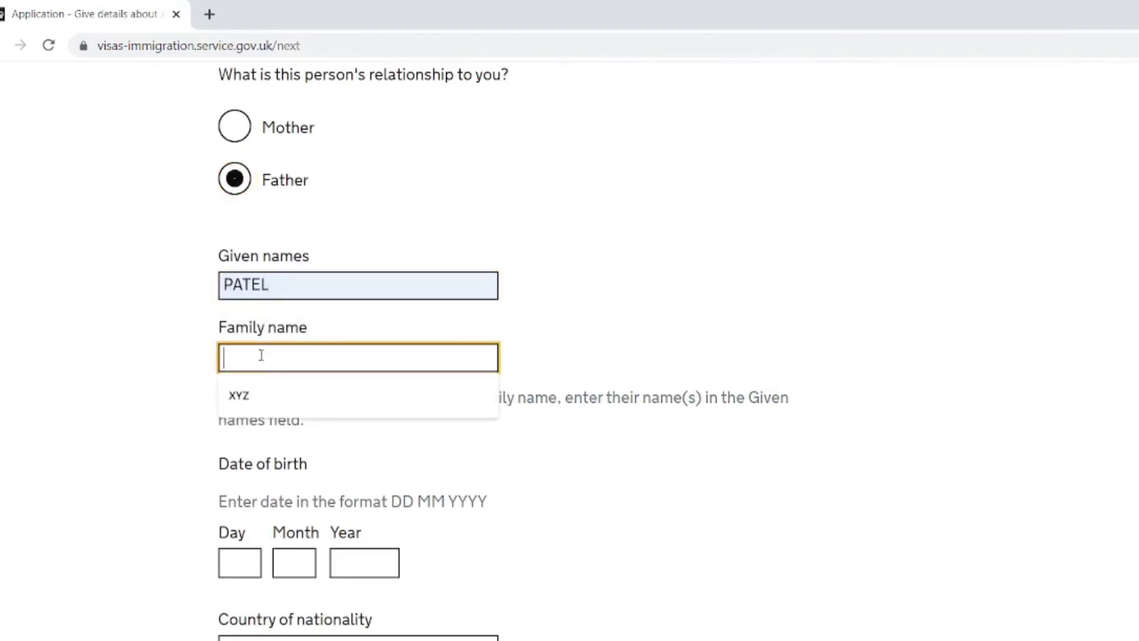
left_click(280, 414)
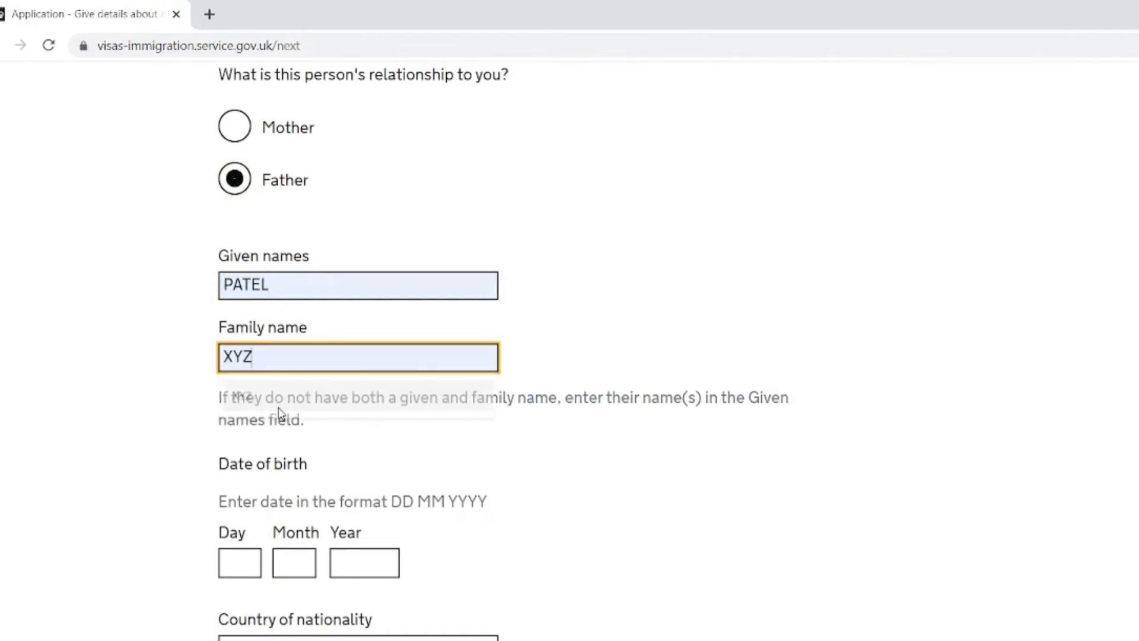
- Enter the father's full date of birth, correcting the last digit of the year
left_click(241, 560)
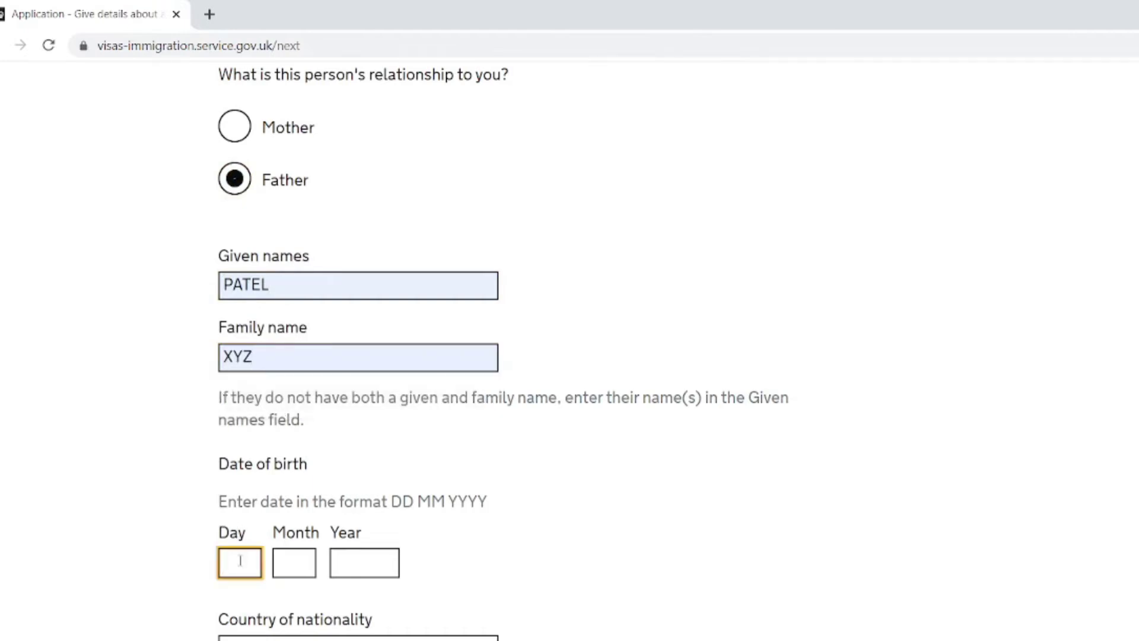
type("1")
key("Tab")
type("4")
key("Tab")
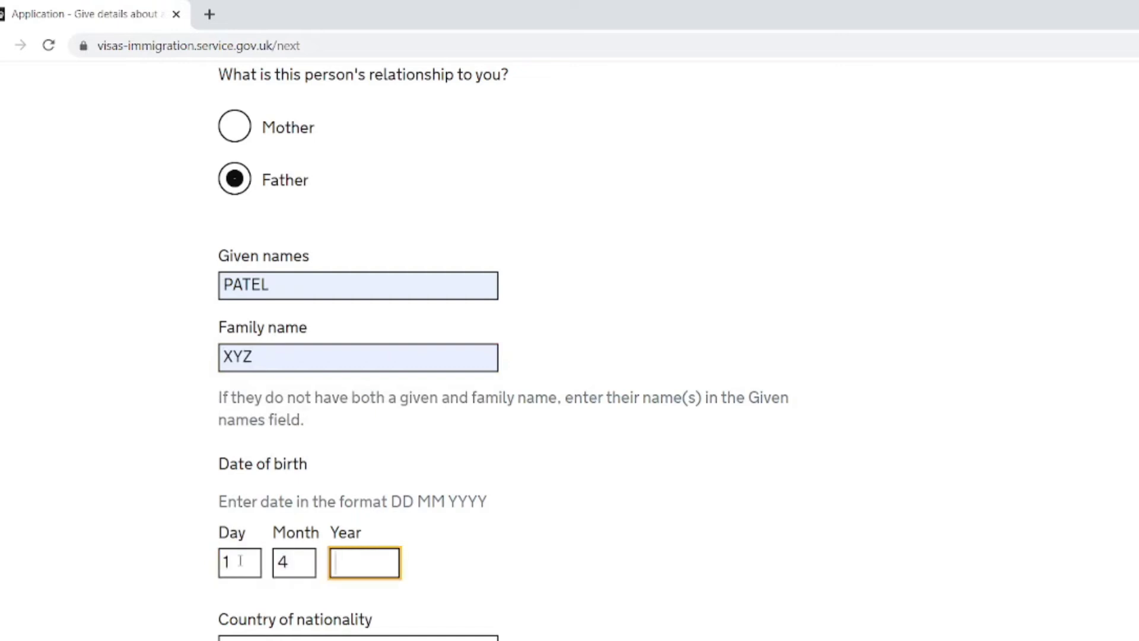
type("1948")
key("BackSpace")
type("6")
key("Tab")
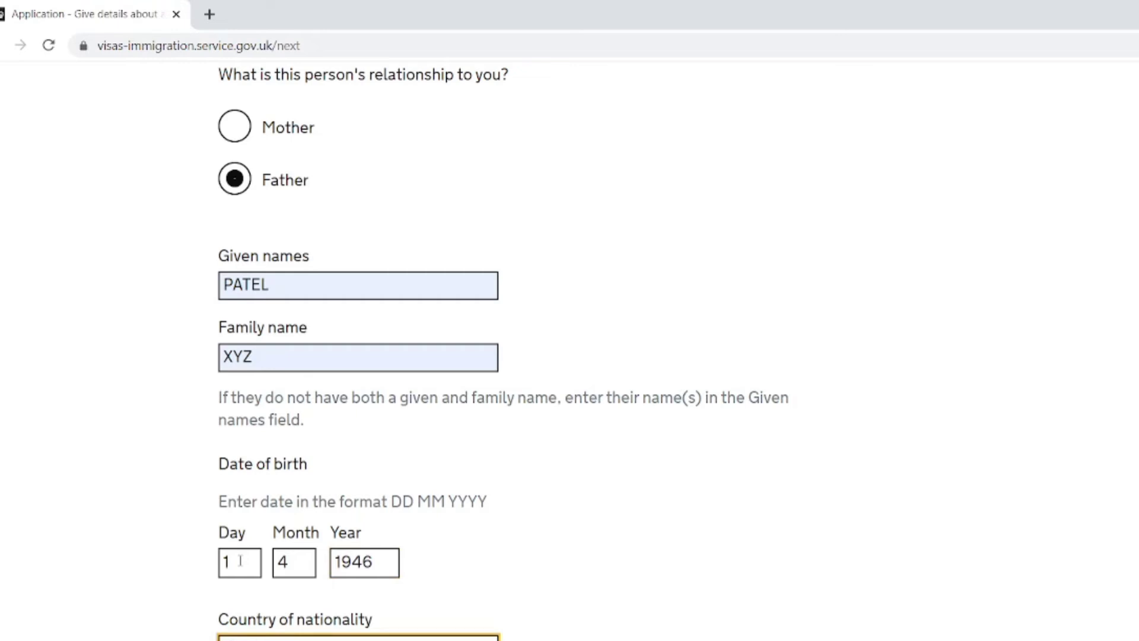
- Give the father's nationality as India, answer Yes to always having had it, and save the second parent's details
scroll(240, 561, "down", 5)
left_click(234, 392)
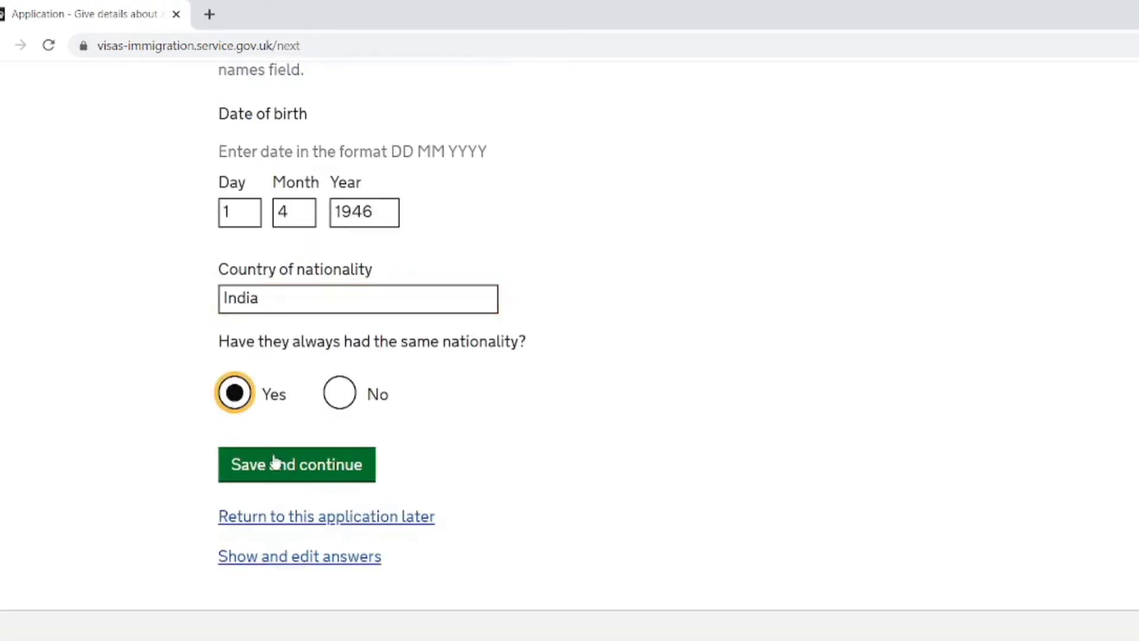
left_click(274, 462)
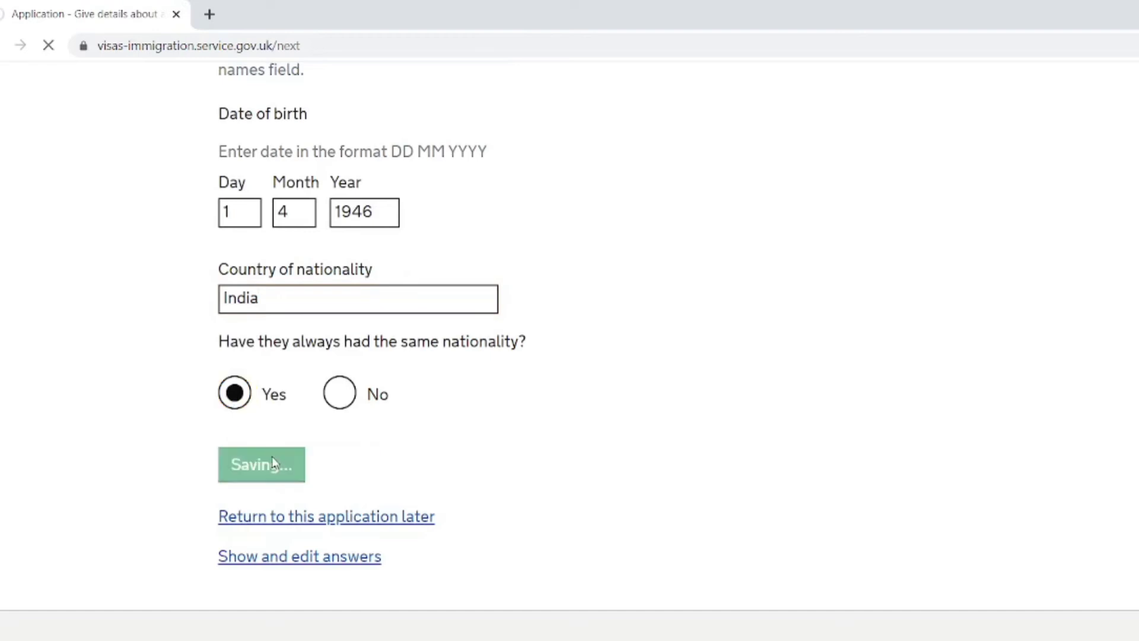